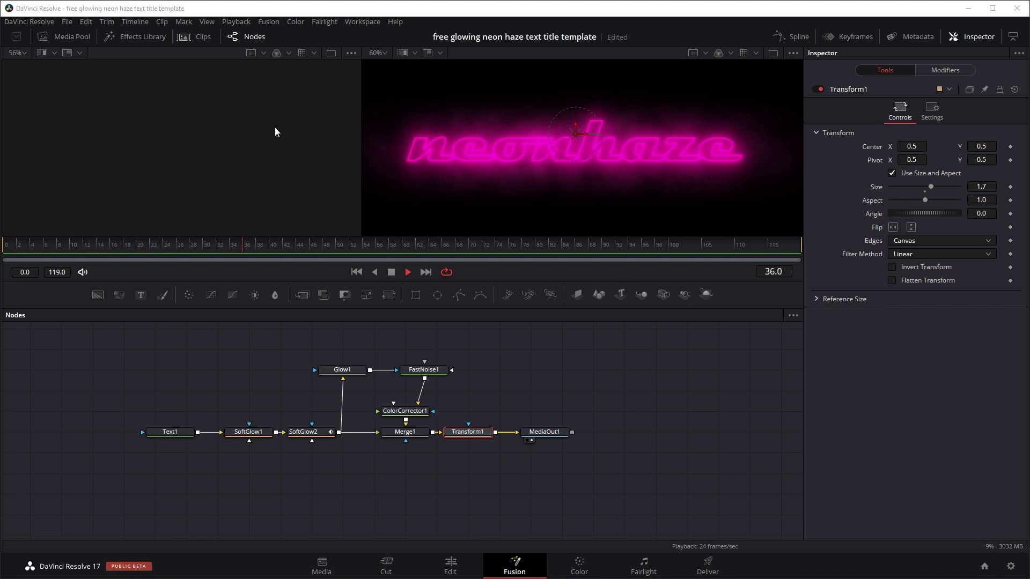
Stop the playback, create a new Fusion composition in the Edit page's media pool, and place it on Video 1 after the existing clip
left_click(392, 272)
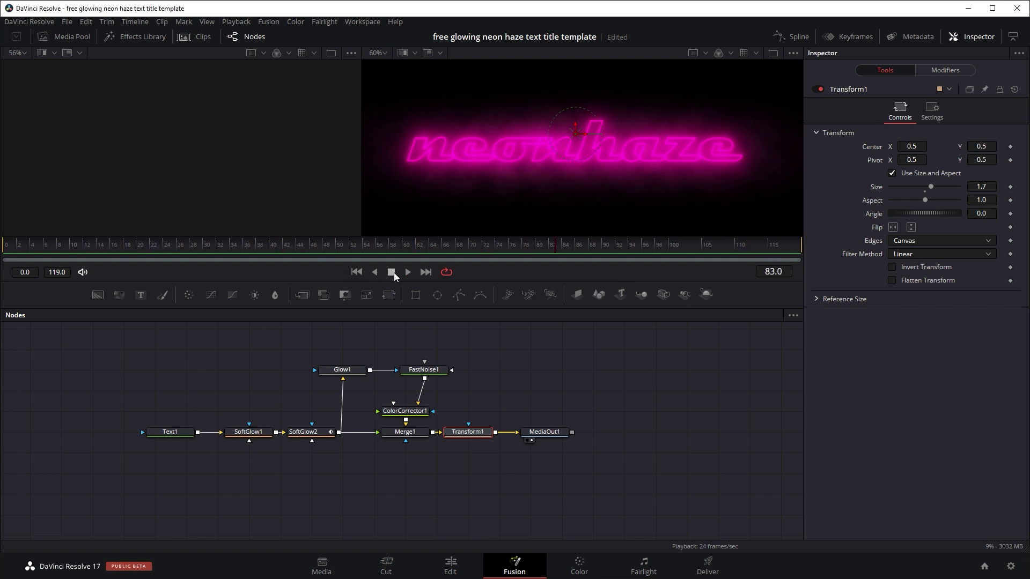
left_click(453, 563)
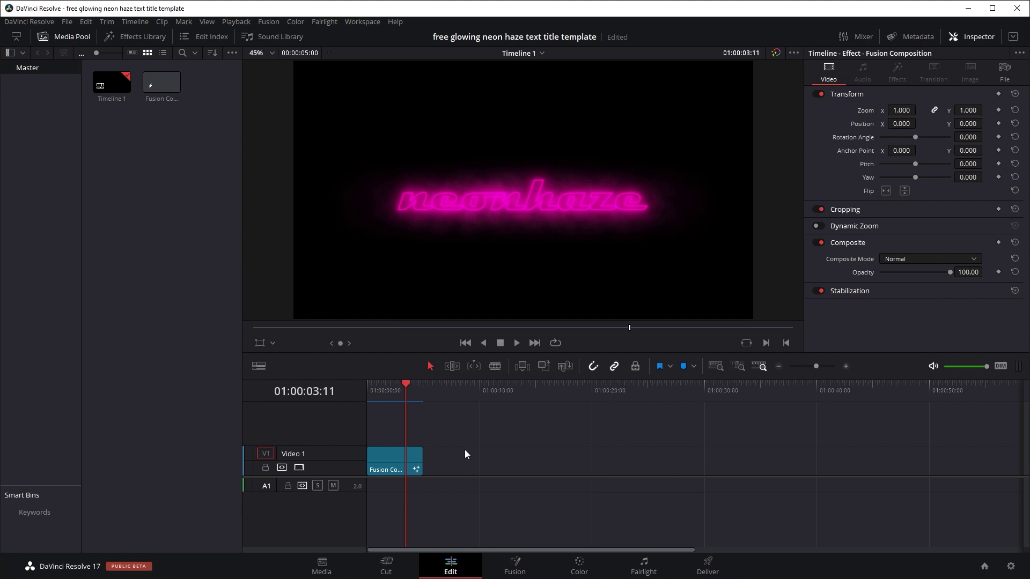
right_click(157, 154)
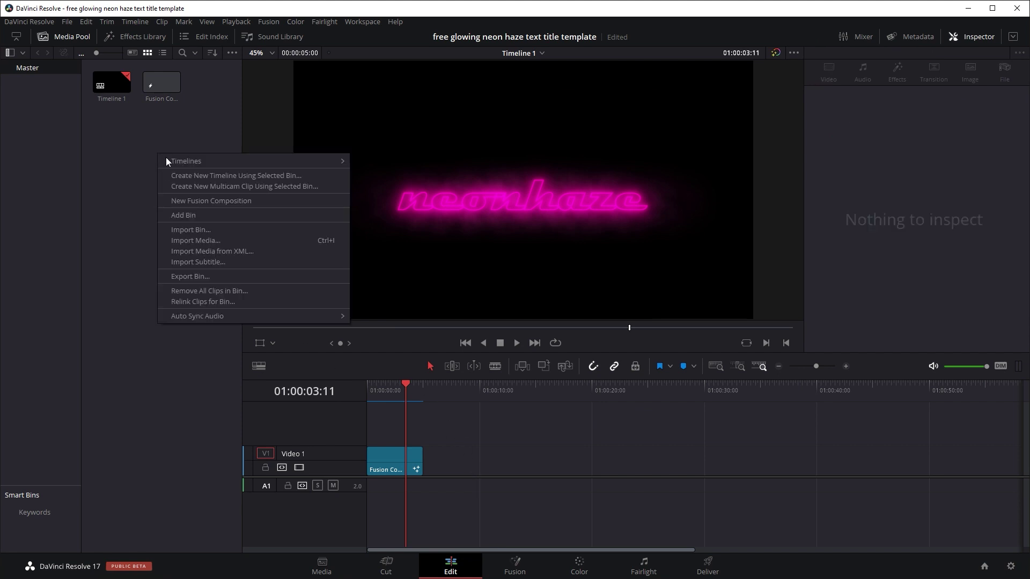
left_click(188, 201)
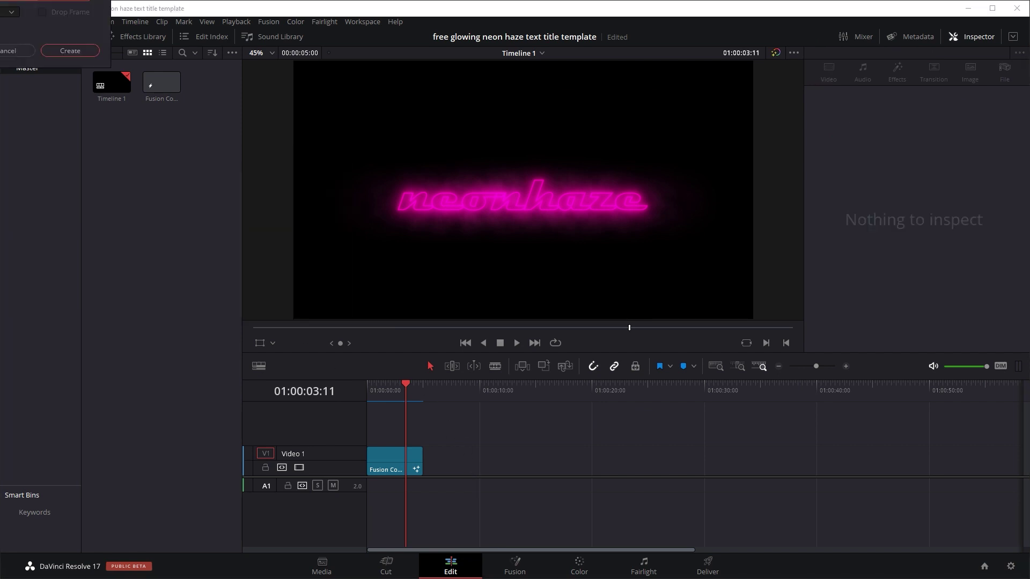
left_click(329, 234)
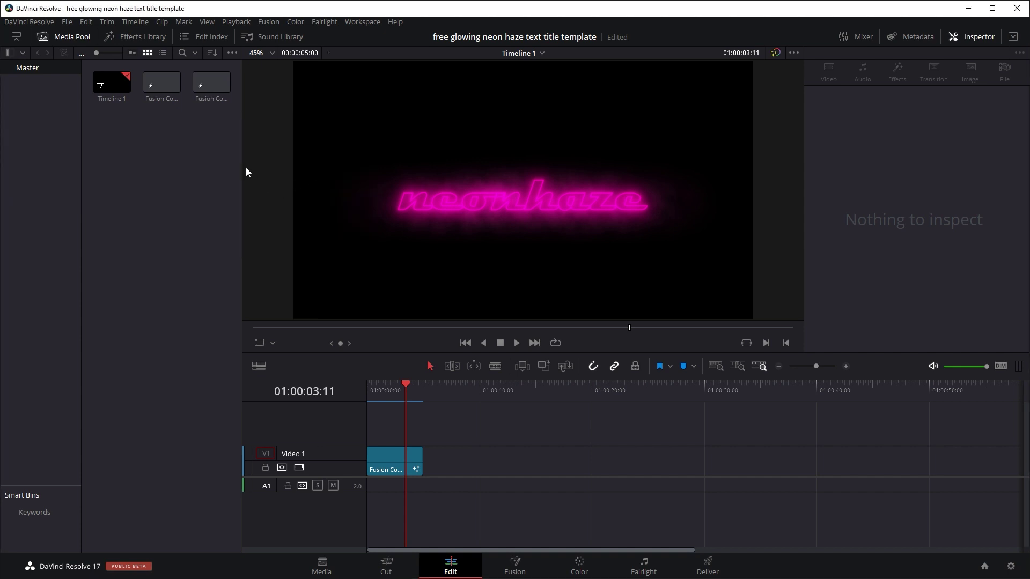
left_click_drag(204, 78, 510, 466)
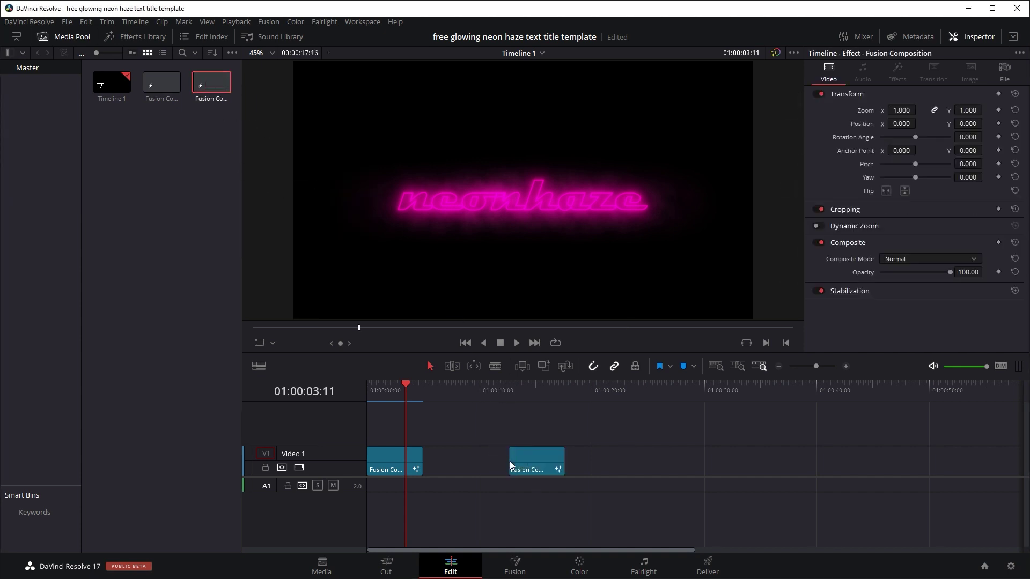
Move the playhead over the new composition clip, to 01:00:14:23, and open it on the Fusion page
left_click(520, 394)
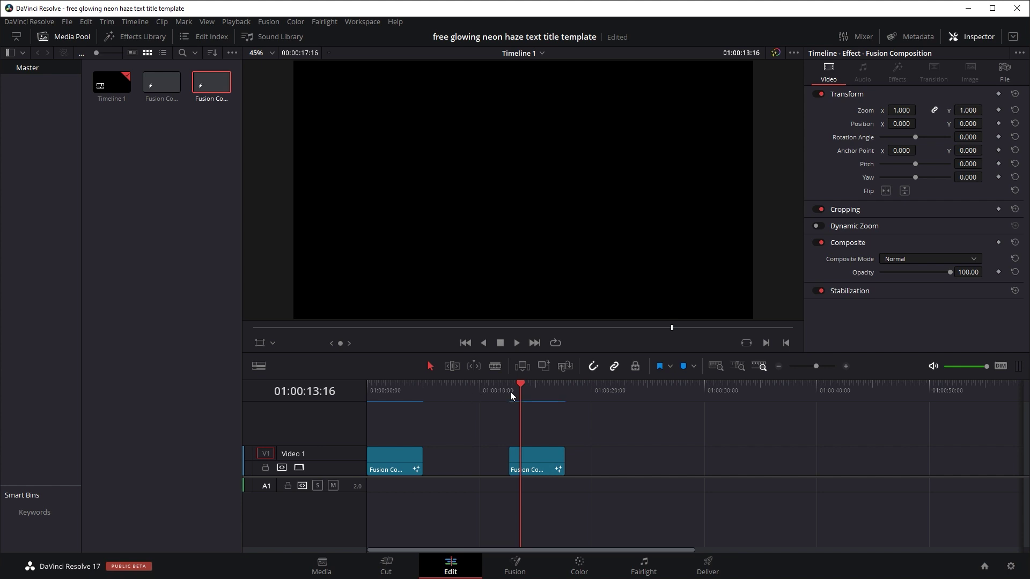
mouse_move(521, 384)
left_mouse_down()
mouse_move(552, 384)
mouse_move(535, 383)
left_mouse_up()
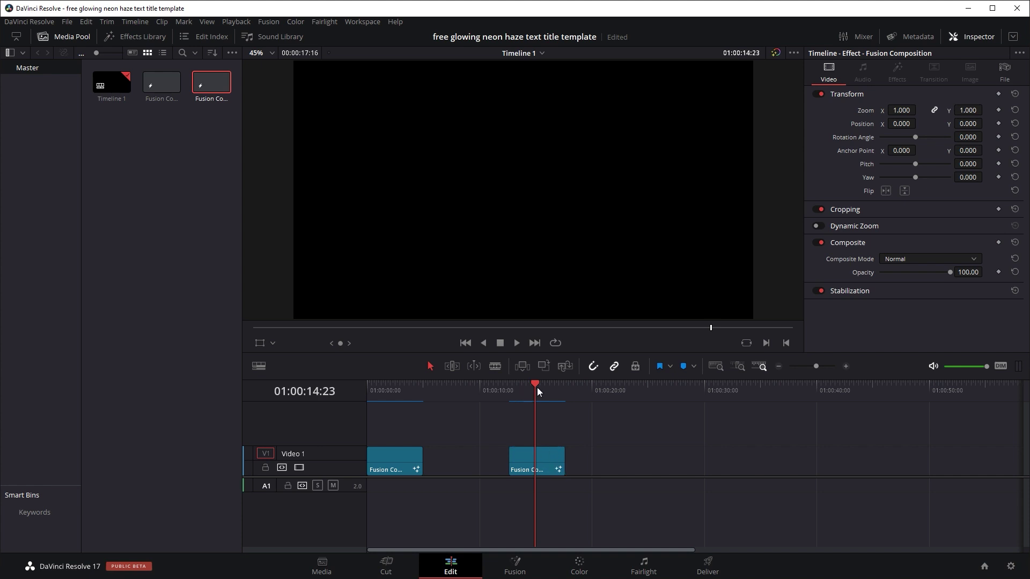
left_click(514, 564)
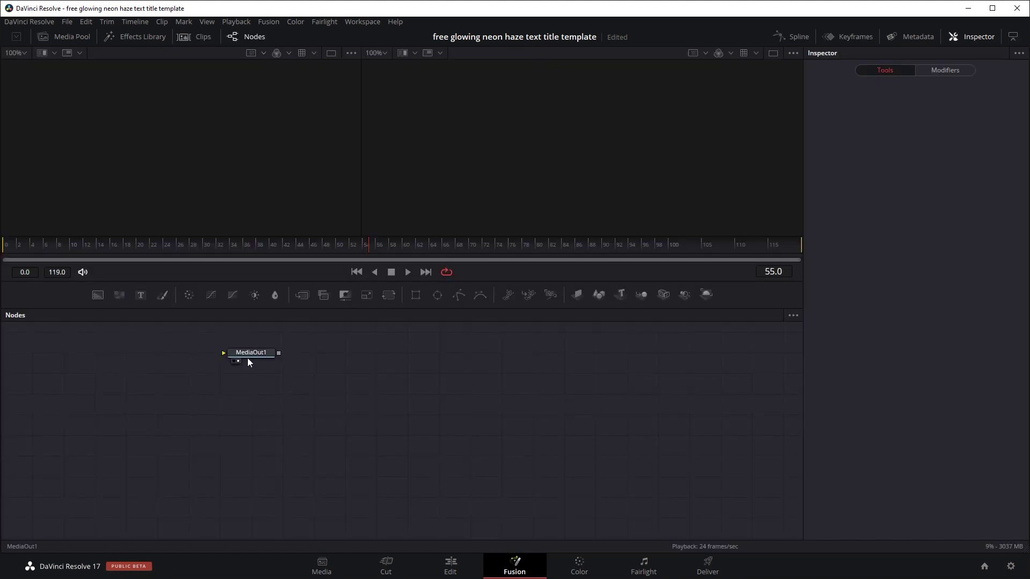
Move MediaOut1 aside, bring the neon haze title's node template into the graph, and connect Transform1's output to MediaOut1
left_click_drag(246, 357, 541, 400)
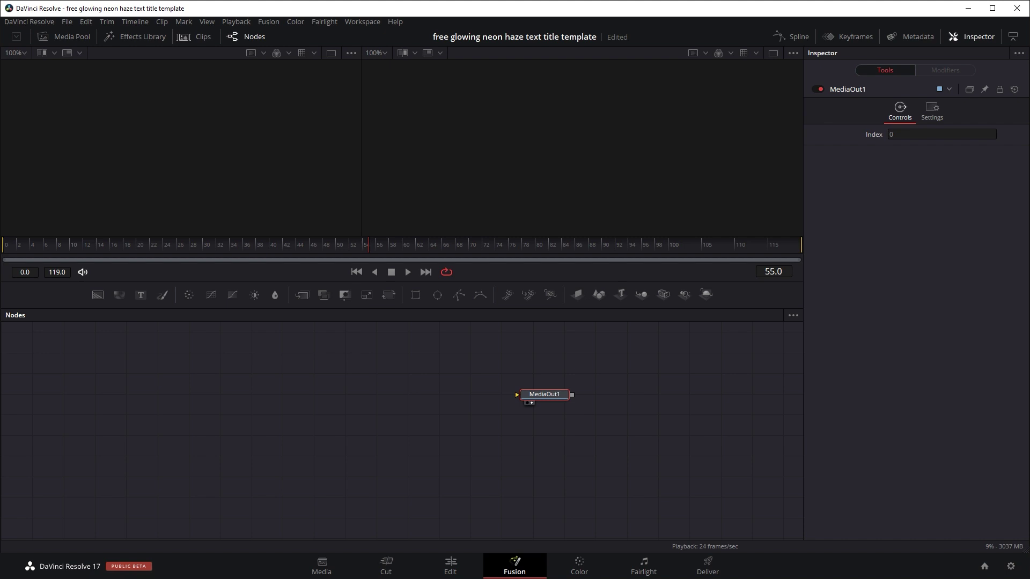
left_click_drag(161, 1, 179, 418)
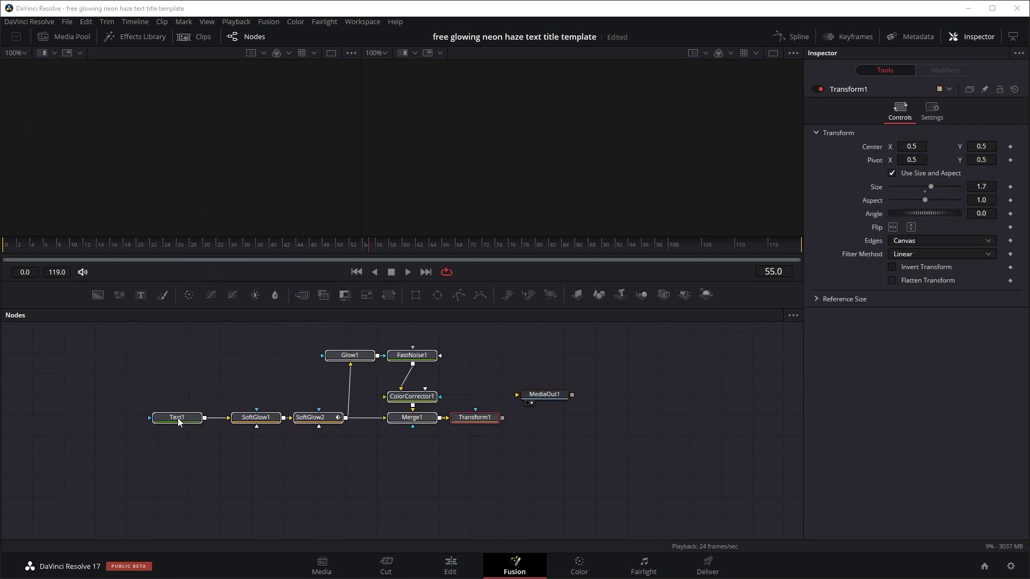
left_click(178, 419)
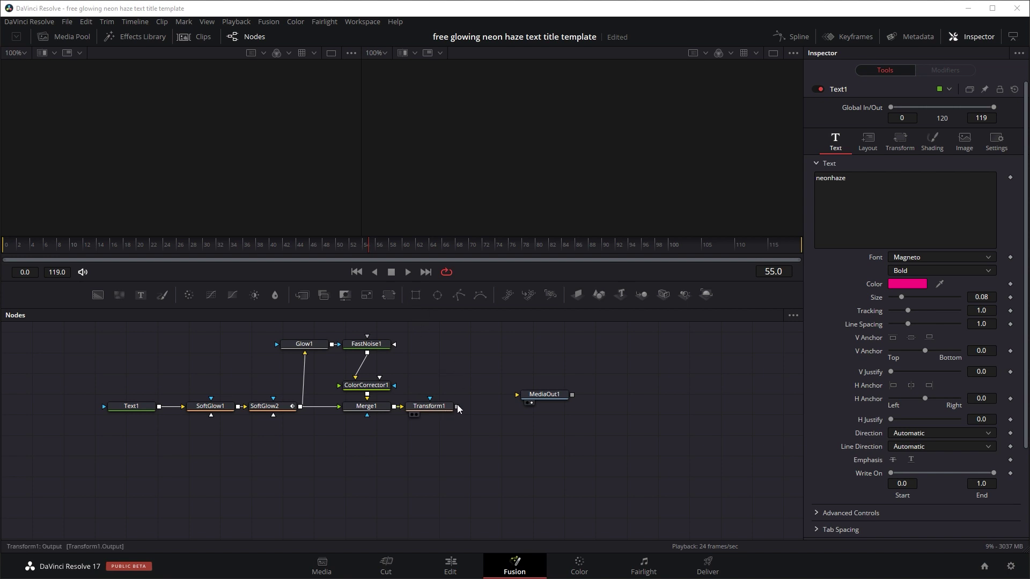
left_click_drag(456, 406, 526, 400)
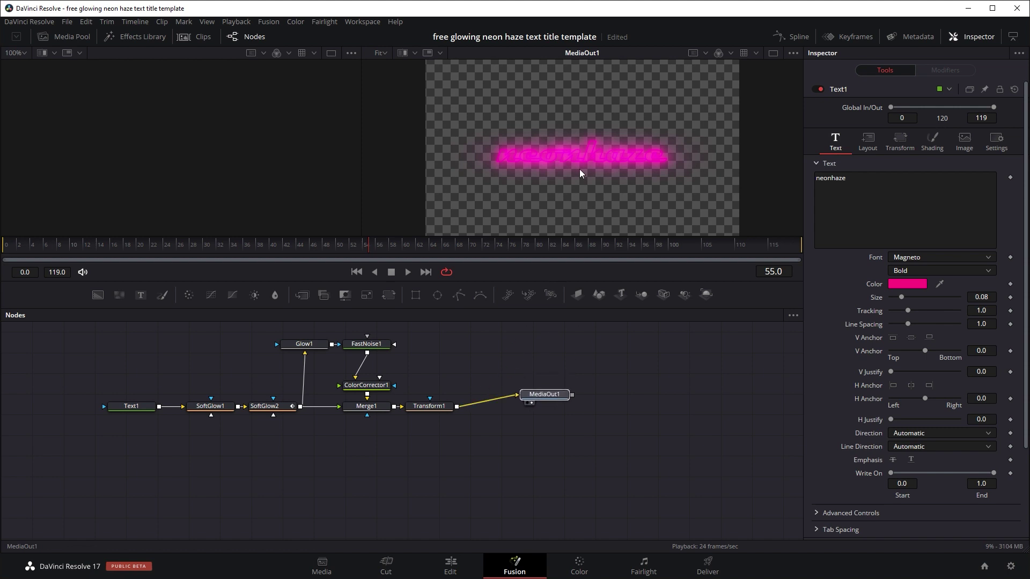
Play the title briefly and turn off the checker underlay in the MediaOut1 viewer
left_click(409, 269)
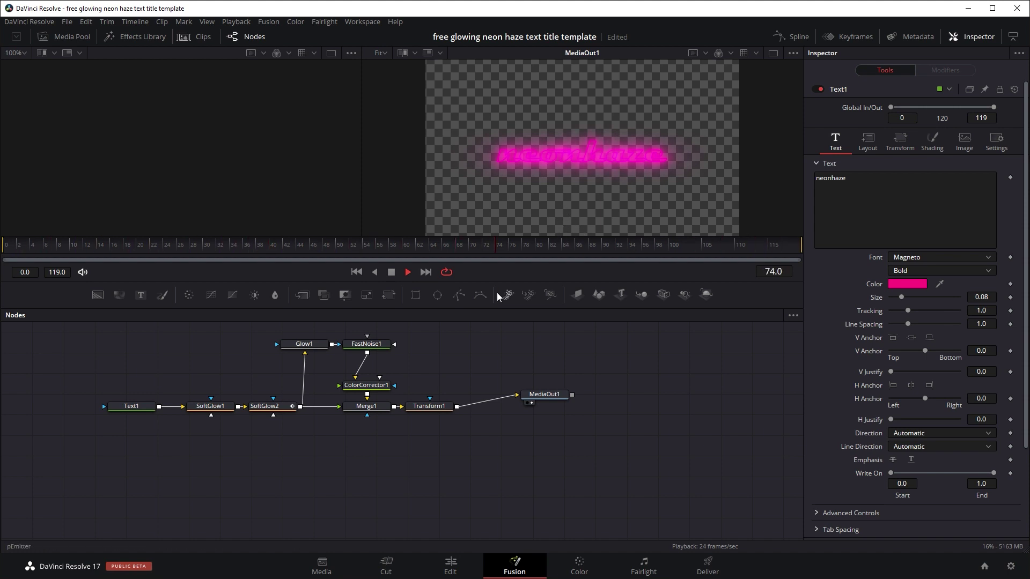
left_click(392, 272)
left_click(791, 52)
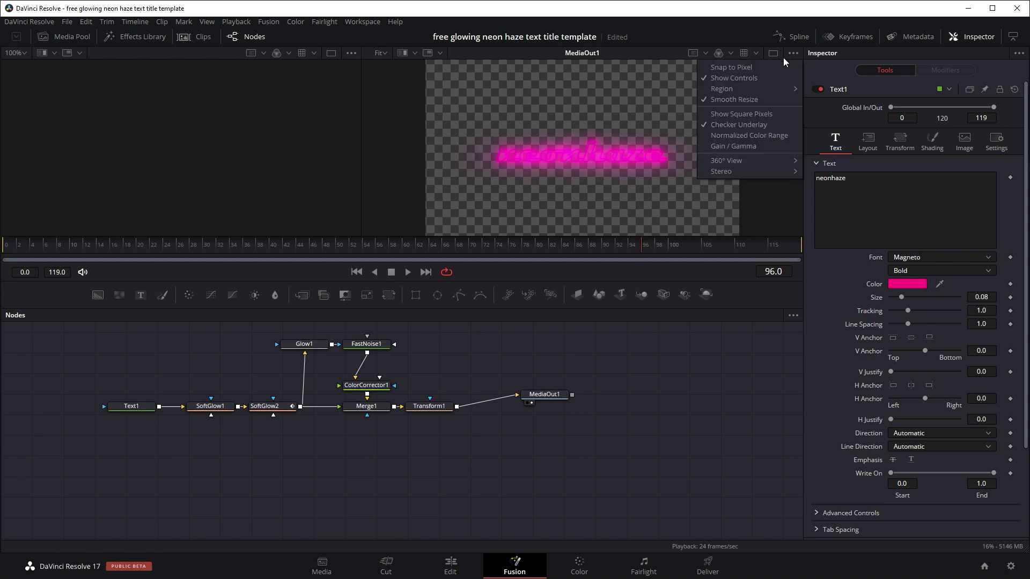
left_click(742, 124)
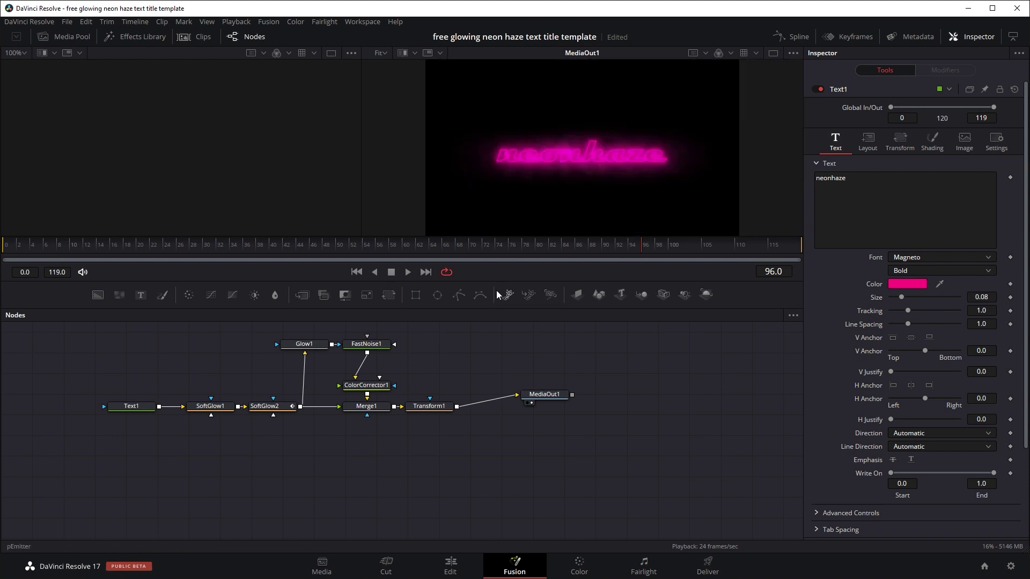
Preview the animated neon title enlarged in the MediaOut1 viewer, and stop the playback
left_click(409, 272)
scroll(569, 181, "up", 3)
scroll(572, 181, "down", 2)
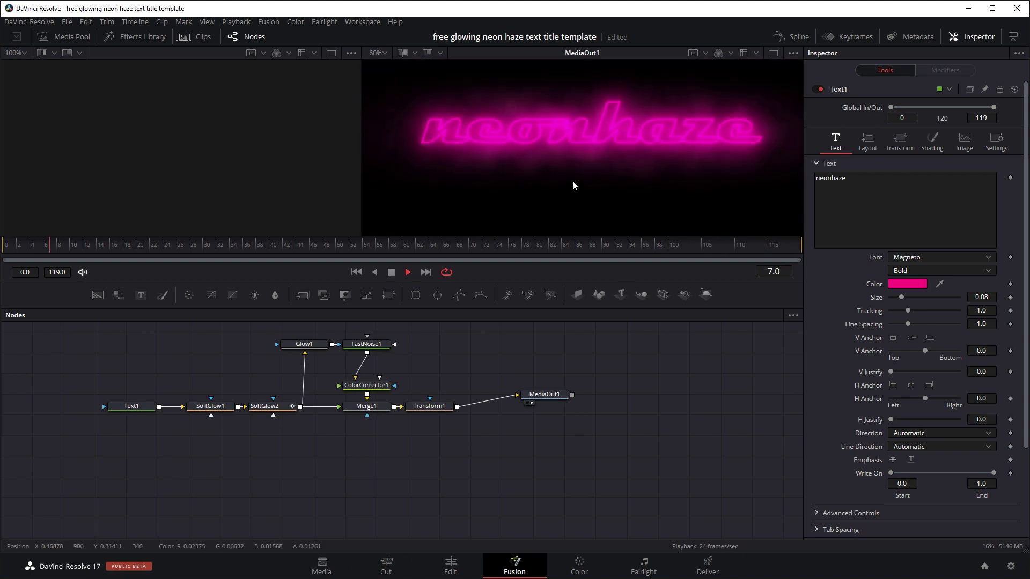
left_click(397, 275)
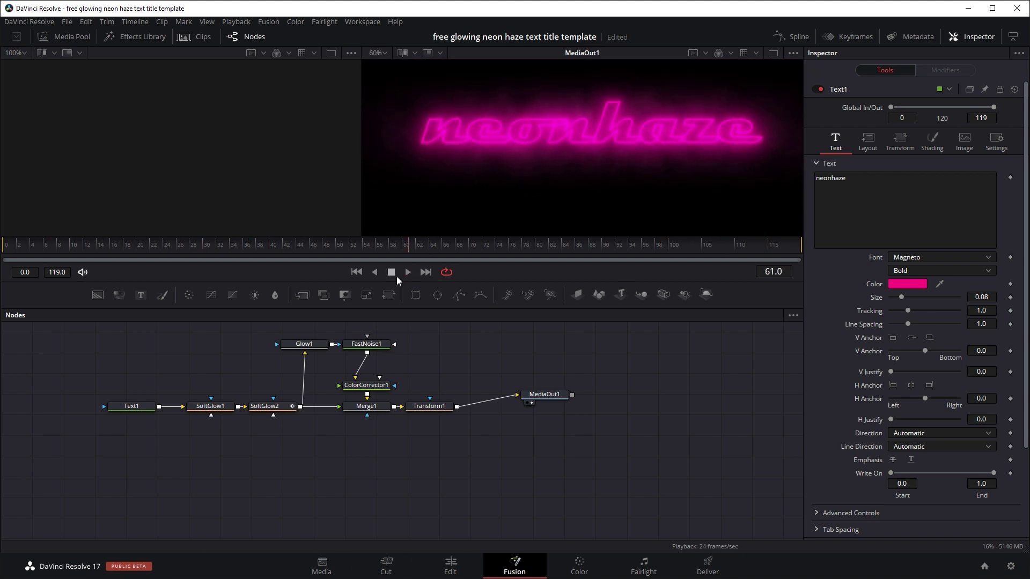
Try a light blue shading colour for the Text1 outline, and undo the colour change
left_click(125, 407)
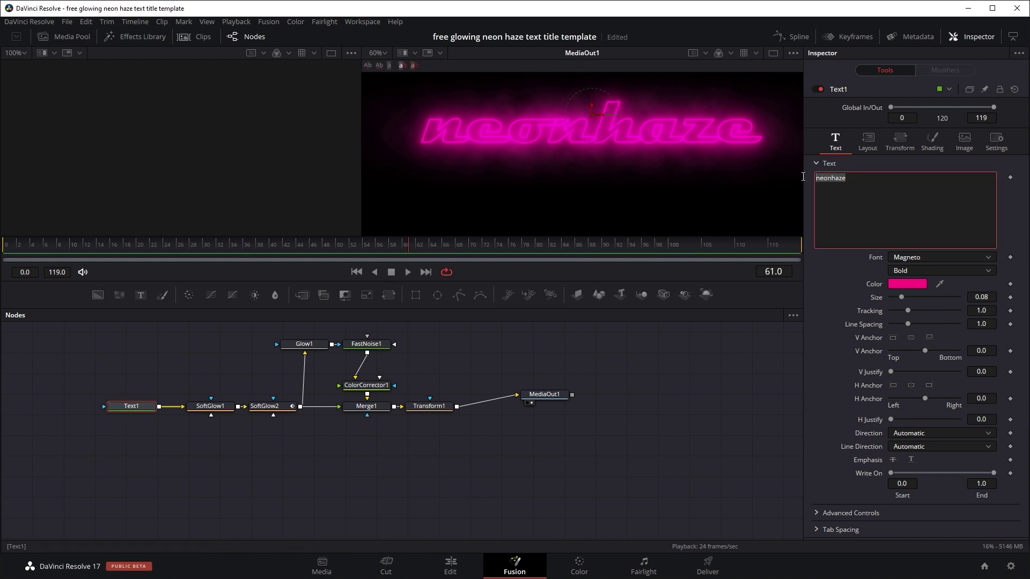
left_click(929, 145)
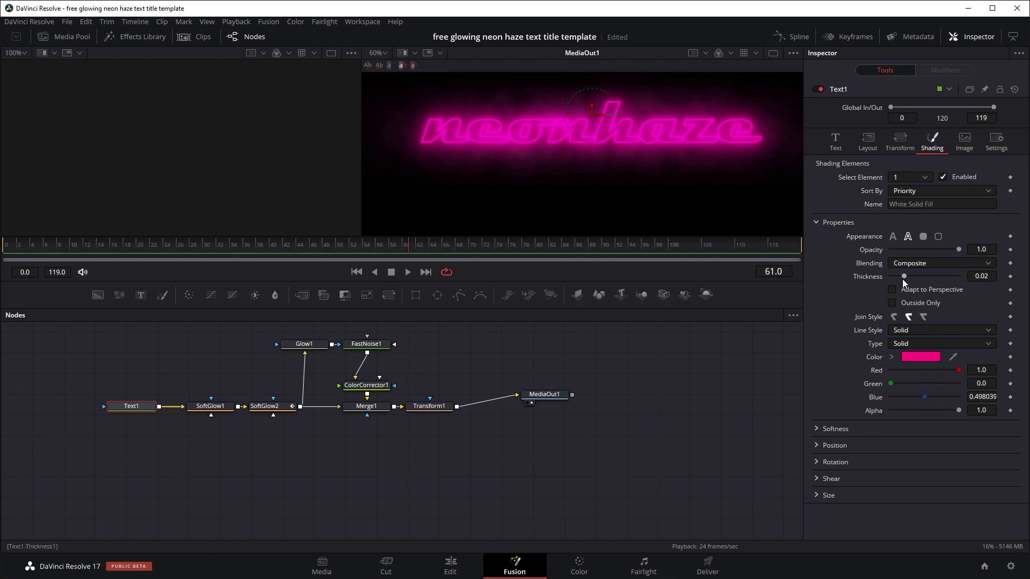
left_click(893, 236)
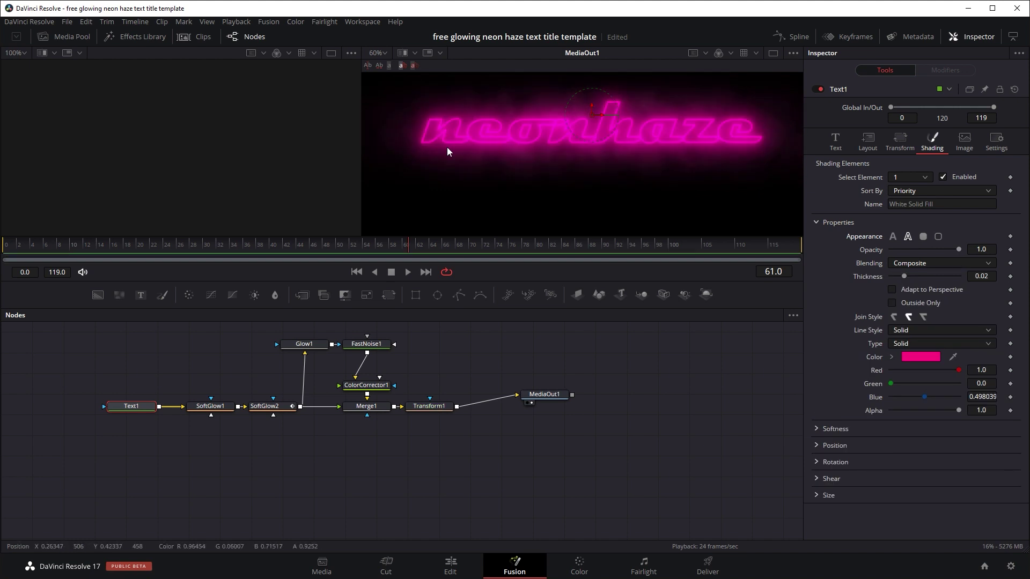
left_click(913, 356)
left_click(549, 217)
left_click_drag(549, 217, 559, 243)
left_click(646, 400)
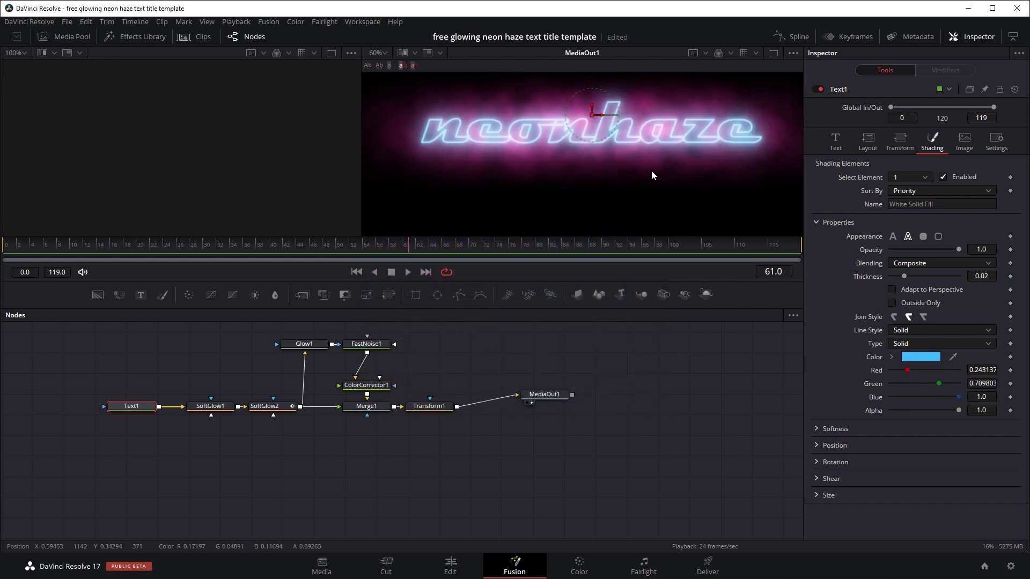
key("ctrl+z")
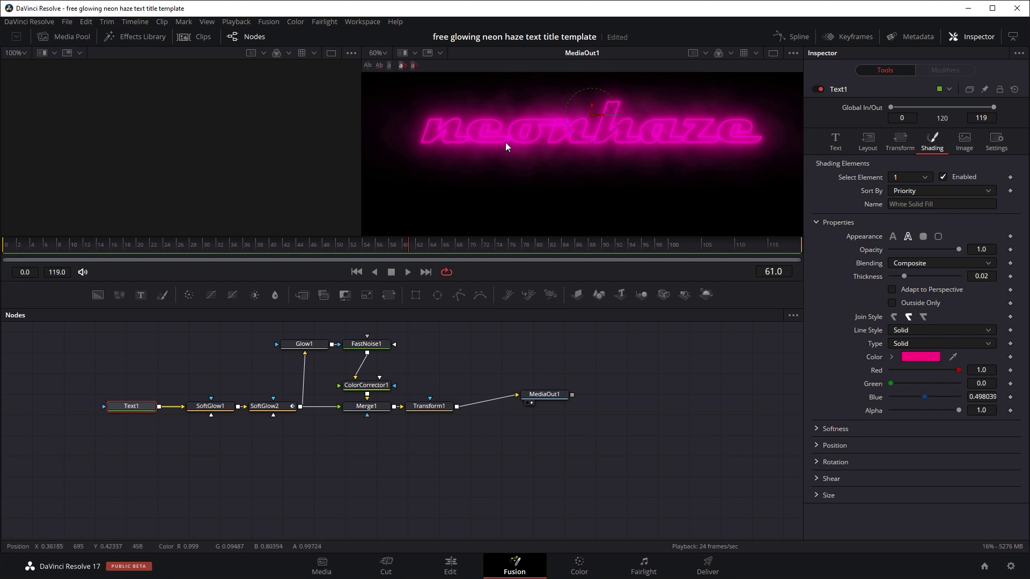
Try a different tint on the ColorCorrector1 colour wheel for the haze, and undo it
left_click(374, 389)
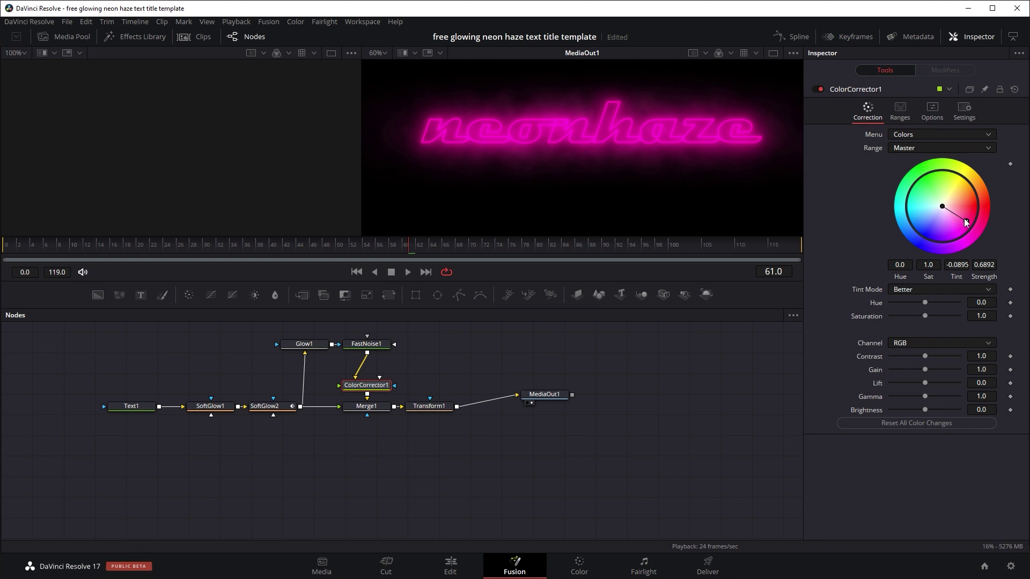
mouse_move(965, 220)
left_mouse_down()
mouse_move(957, 178)
mouse_move(926, 174)
mouse_move(957, 227)
mouse_move(977, 198)
mouse_move(960, 223)
left_mouse_up()
key("ctrl+z")
Show the Text1 node's output in the empty viewer and inspect its text and font settings
left_click(543, 394)
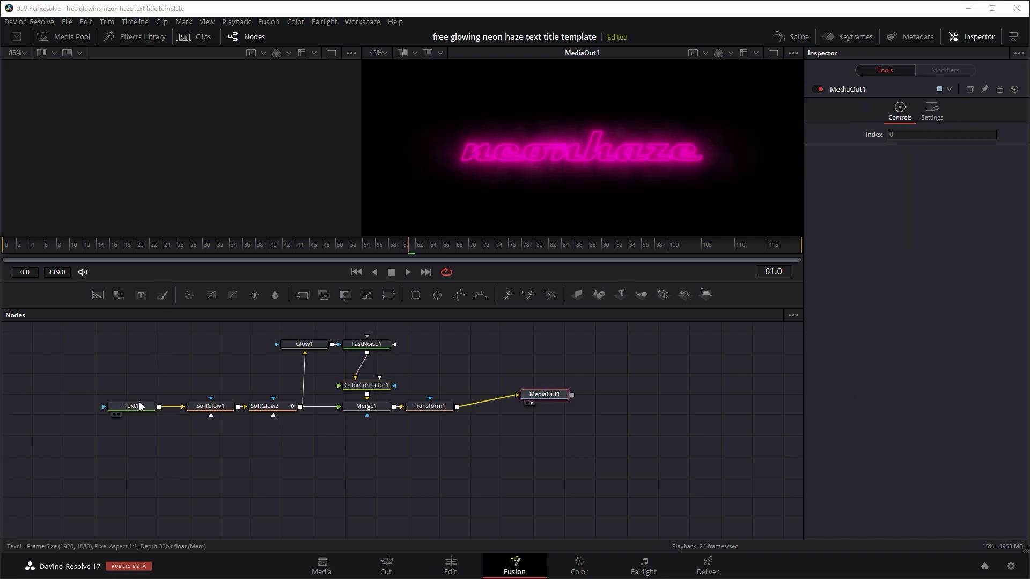
left_click_drag(132, 406, 136, 172)
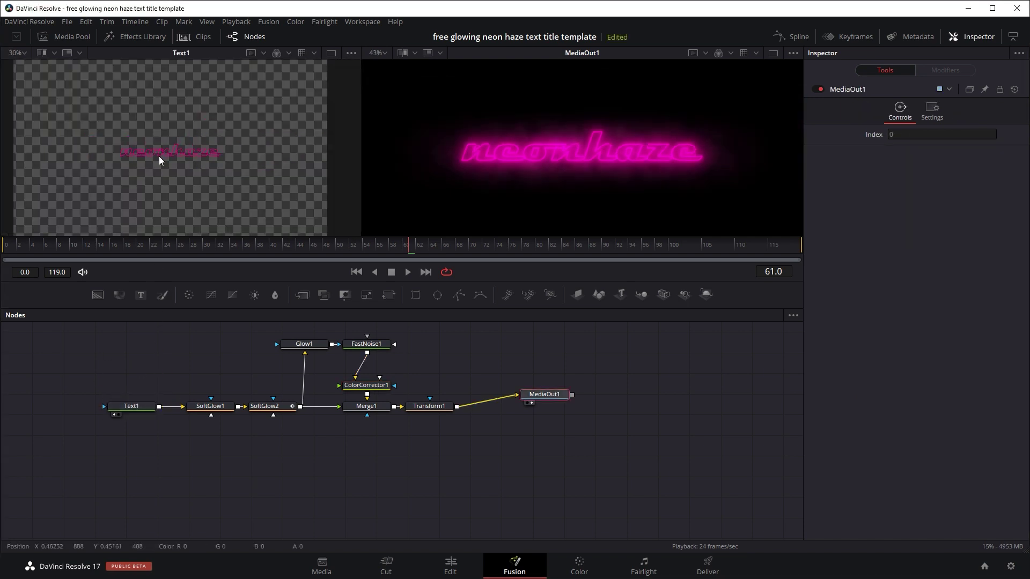
left_click(139, 408)
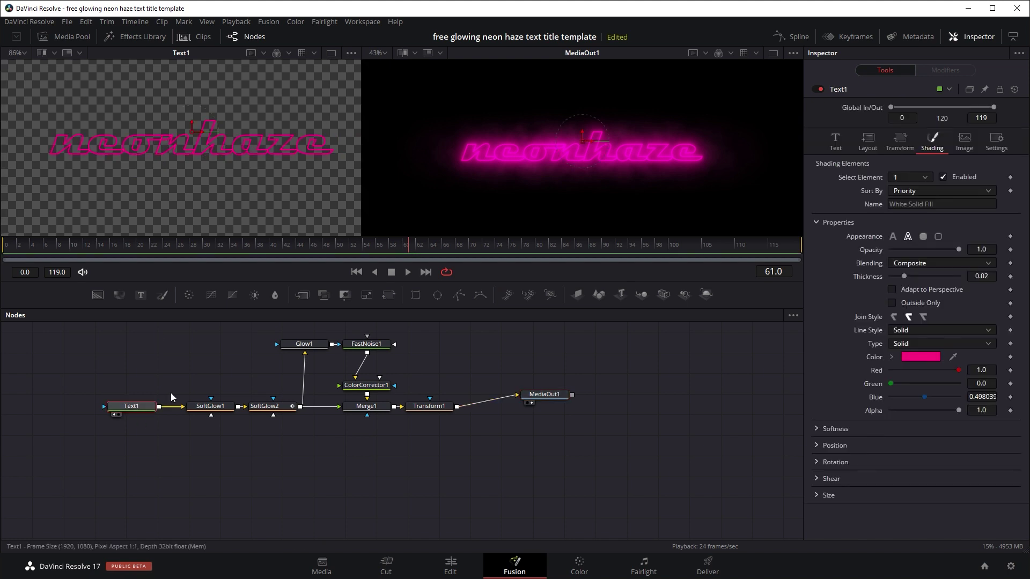
left_click(835, 140)
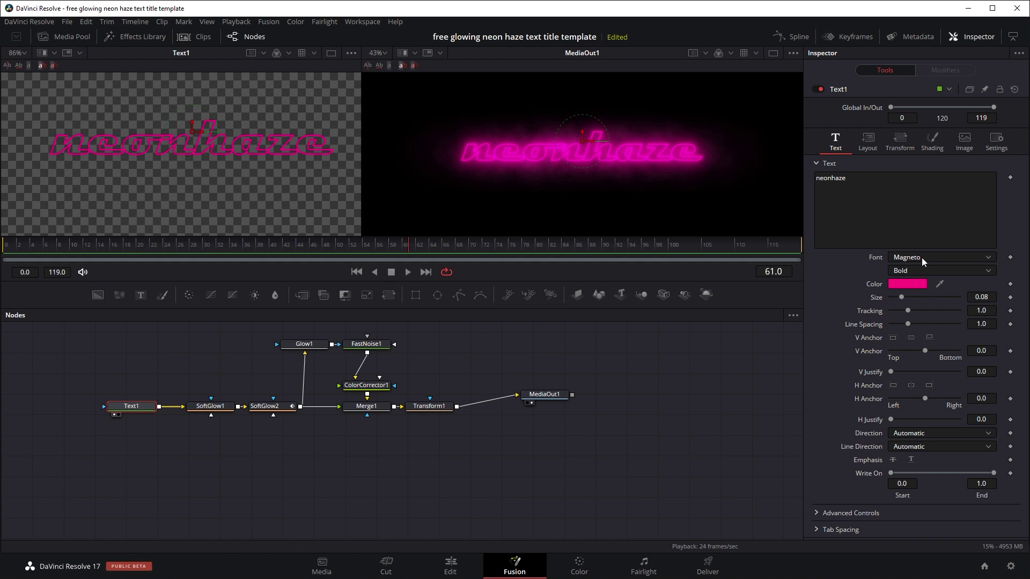
Try the solid text fill appearance for Text1's shading element 1, and switch back to the outline appearance
left_click(935, 143)
left_click(893, 236)
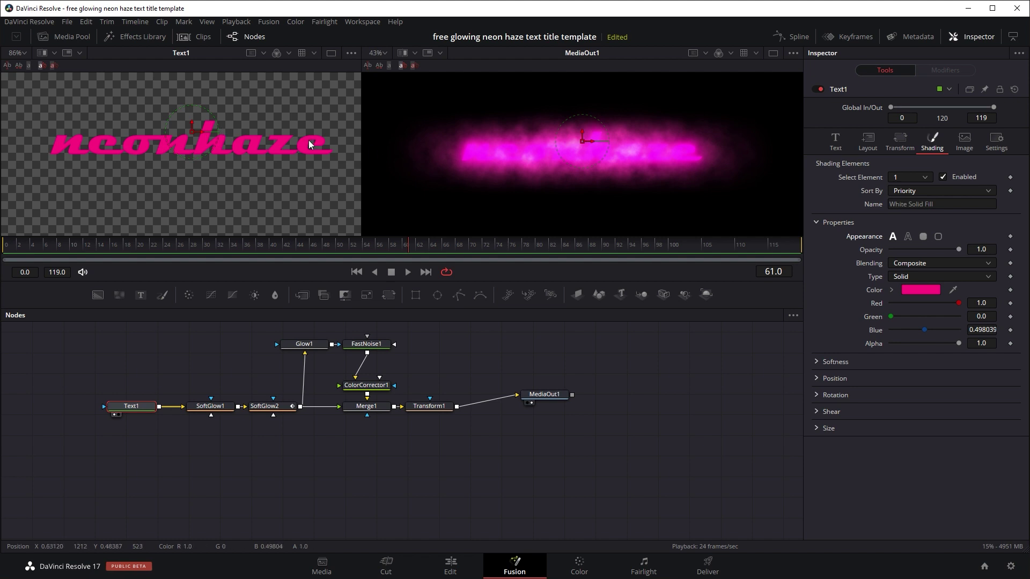
left_click(907, 236)
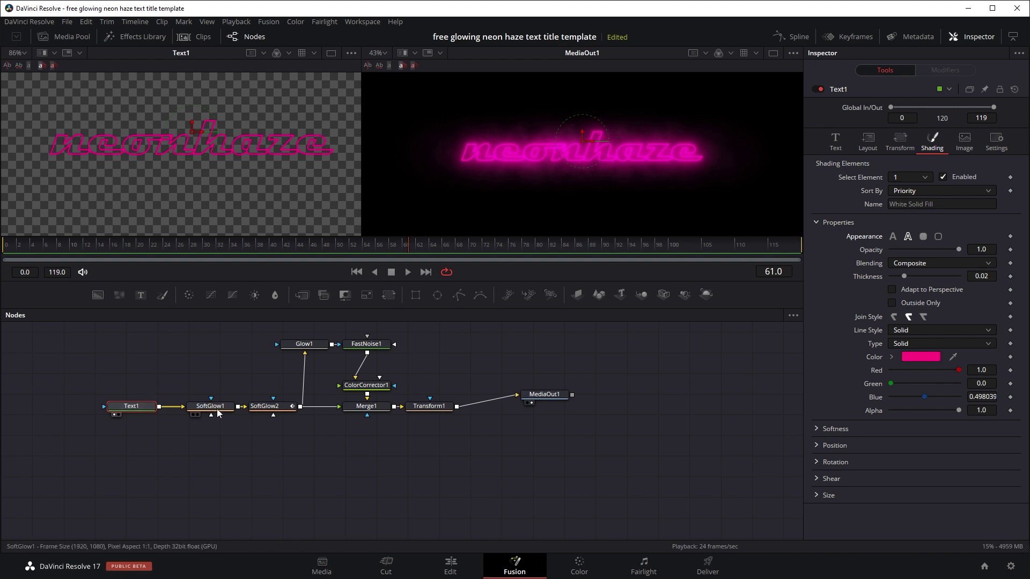
View SoftGlow1 beside the final output, try a different gain and a glow size of 23.6, and undo both adjustments
left_click(193, 414)
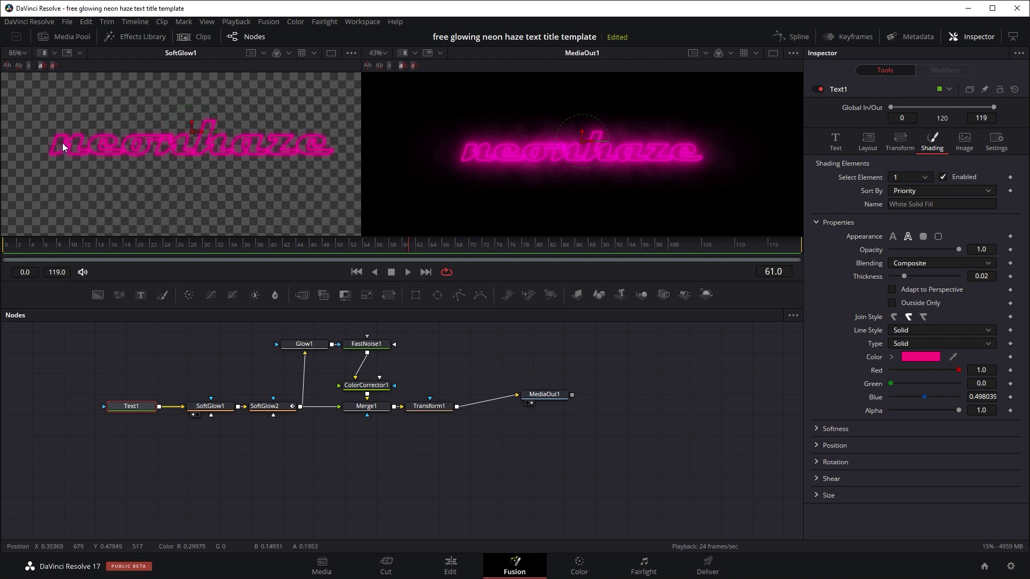
left_click(210, 406)
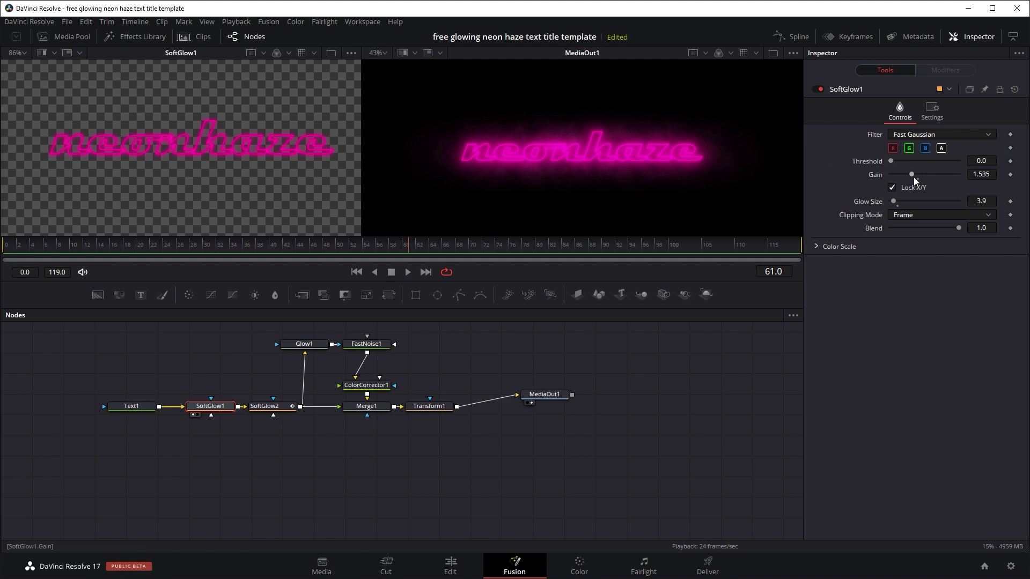
mouse_move(913, 177)
left_mouse_down()
mouse_move(942, 175)
mouse_move(913, 161)
left_mouse_up()
key("ctrl+z")
mouse_move(893, 200)
left_mouse_down()
mouse_move(922, 202)
mouse_move(906, 202)
left_mouse_up()
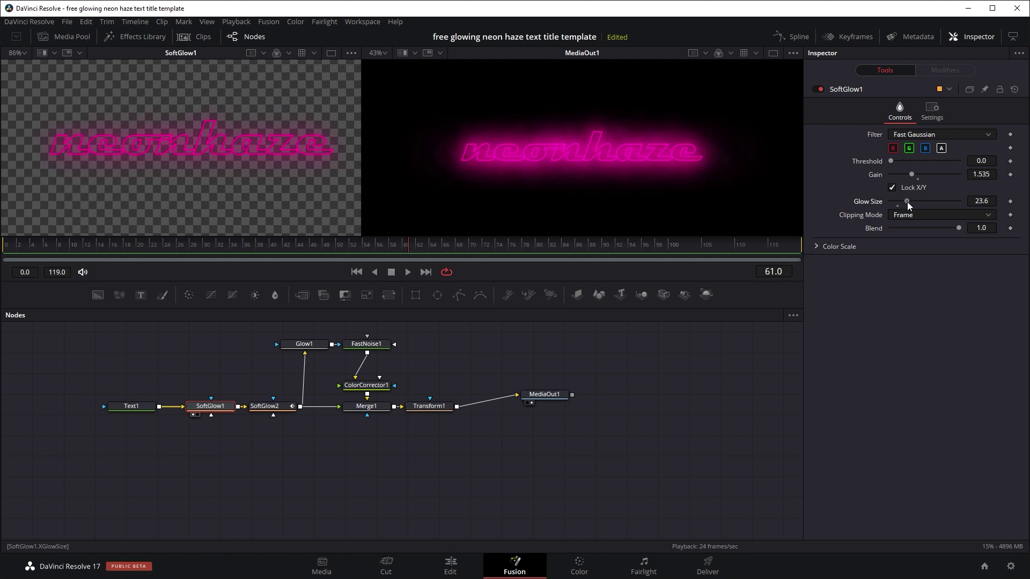
key("ctrl+z")
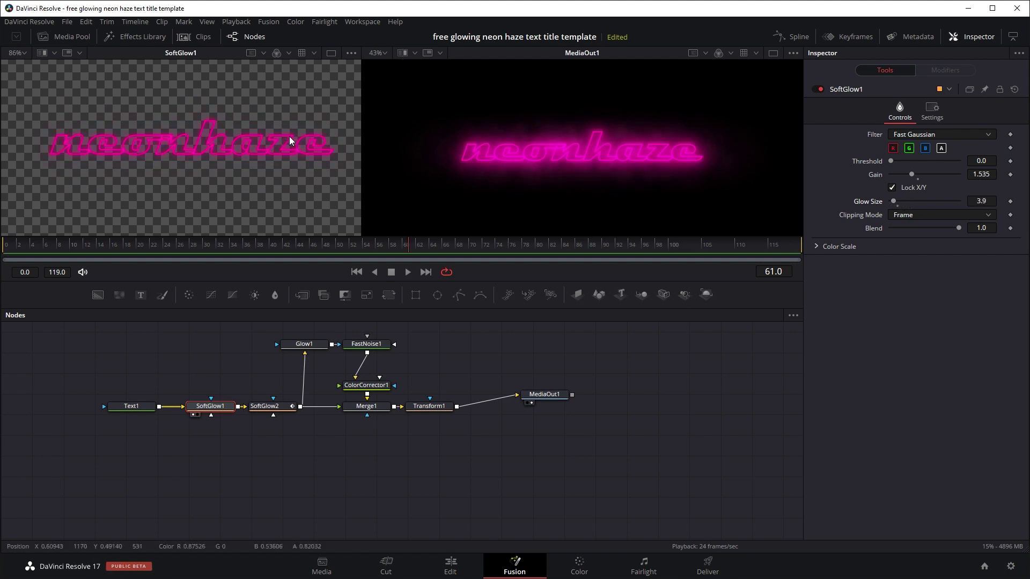
Show SoftGlow2 beside the final output and inspect the Shake modifier that drives its gain
left_click(256, 414)
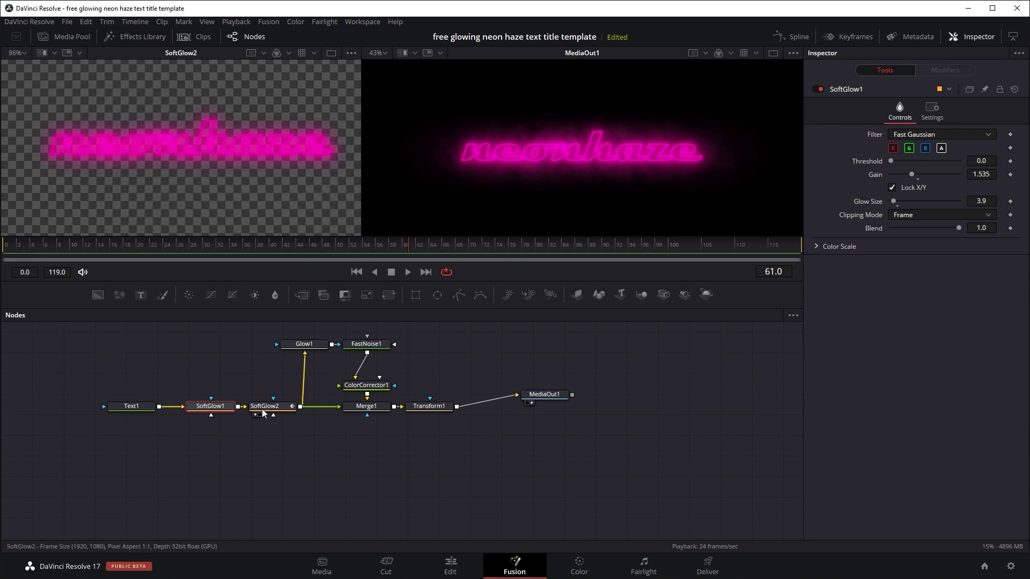
left_click(259, 410)
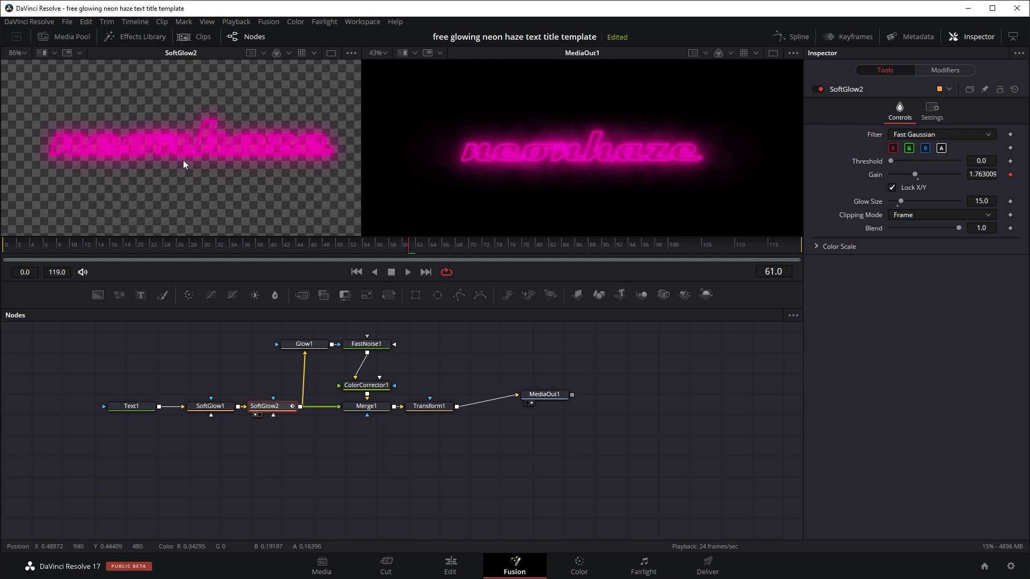
right_click(1010, 176)
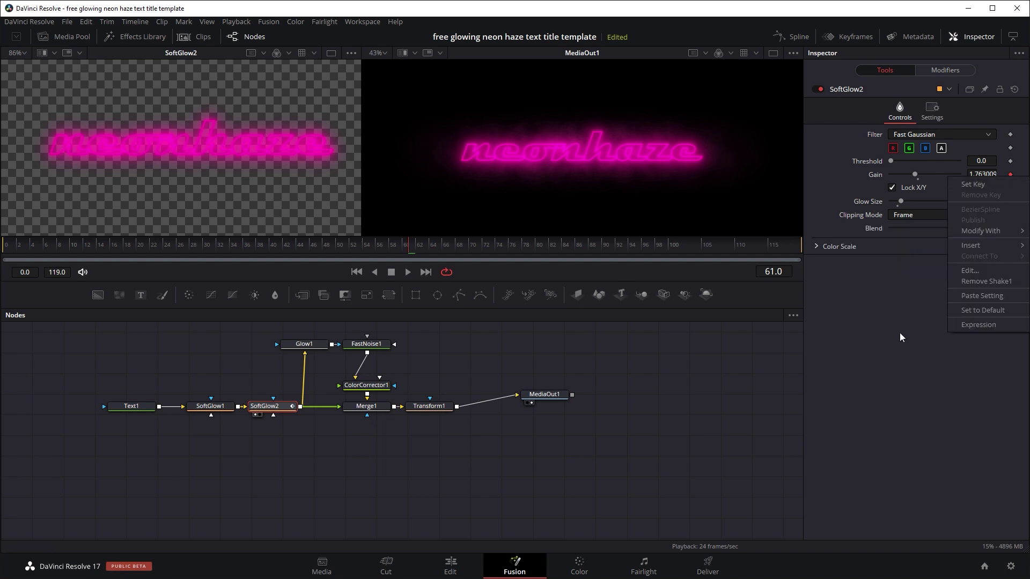
mouse_move(958, 233)
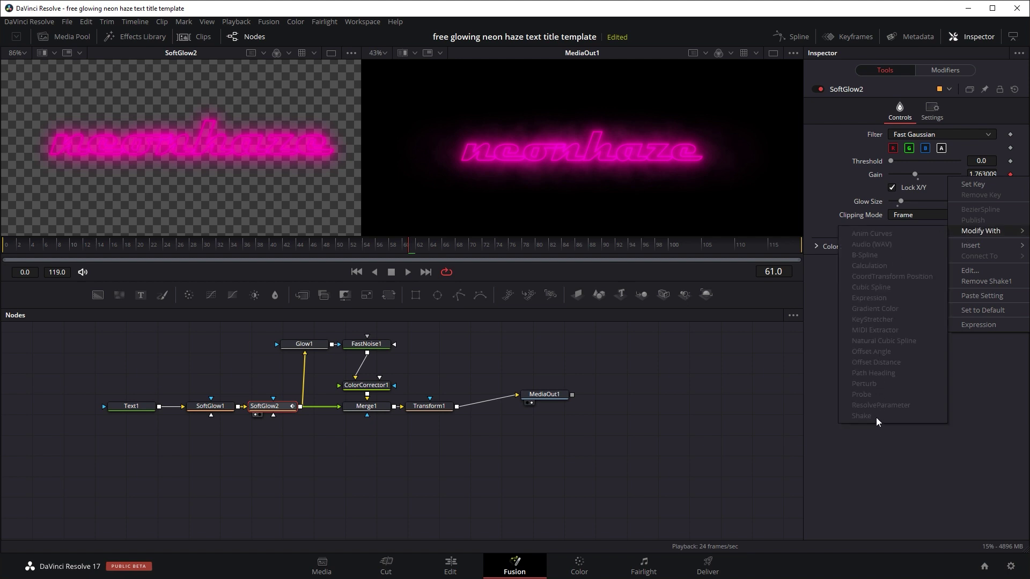
left_click(941, 76)
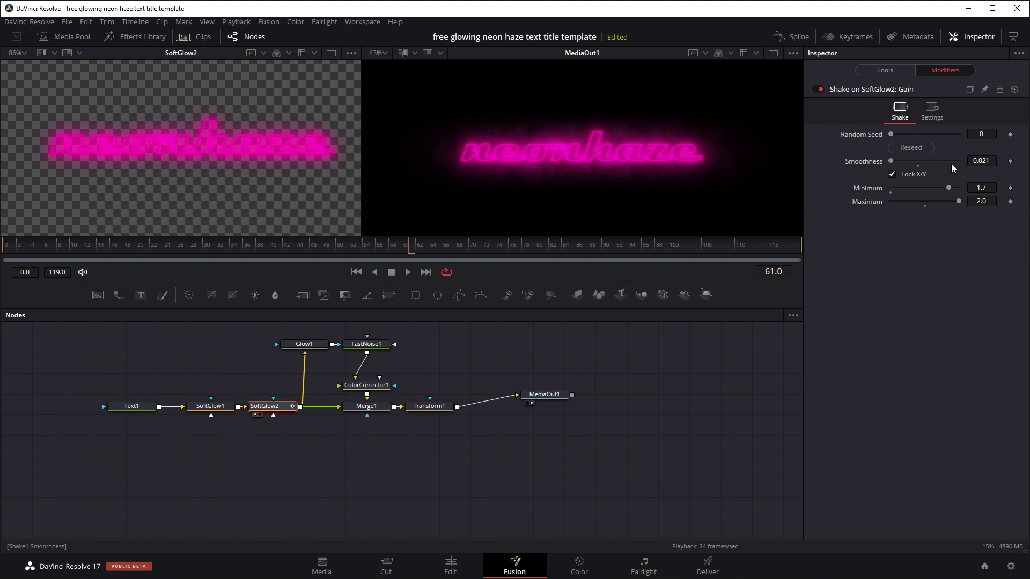
Check which Merge1 inputs SoftGlow2's output can connect to, and move ColorCorrector1 slightly higher in the node graph
left_click(366, 406)
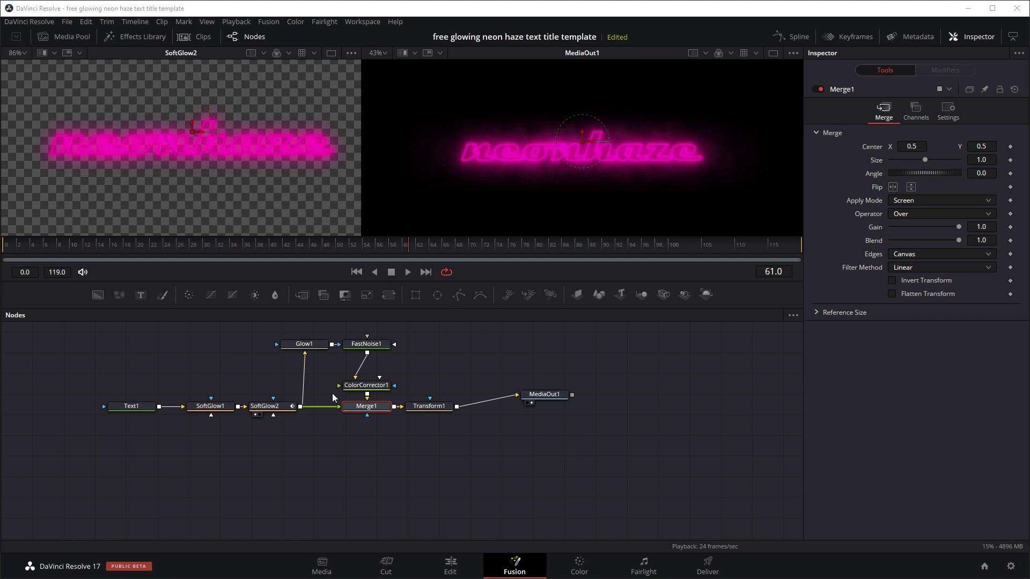
left_click_drag(306, 410, 355, 410)
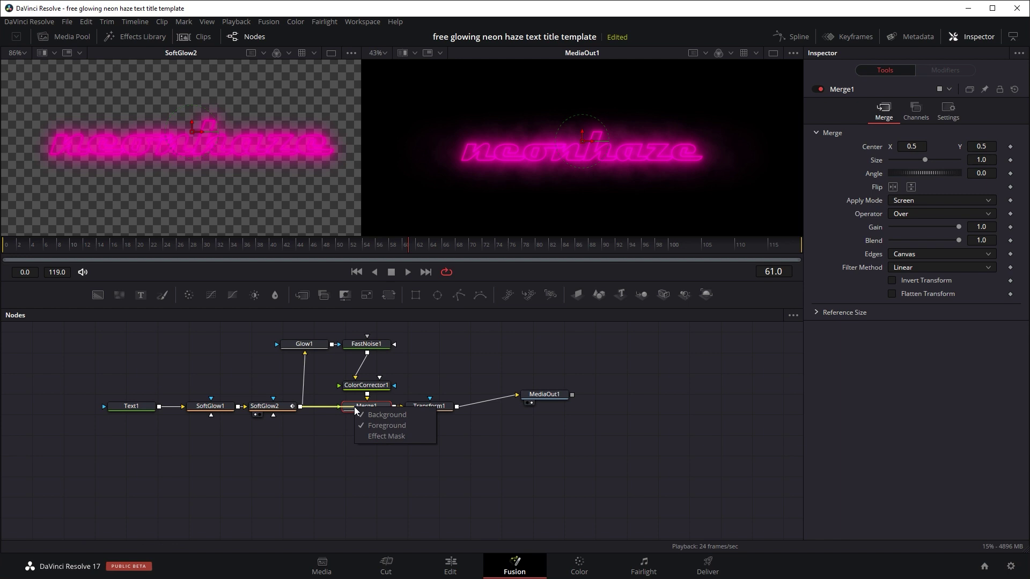
left_click(393, 431)
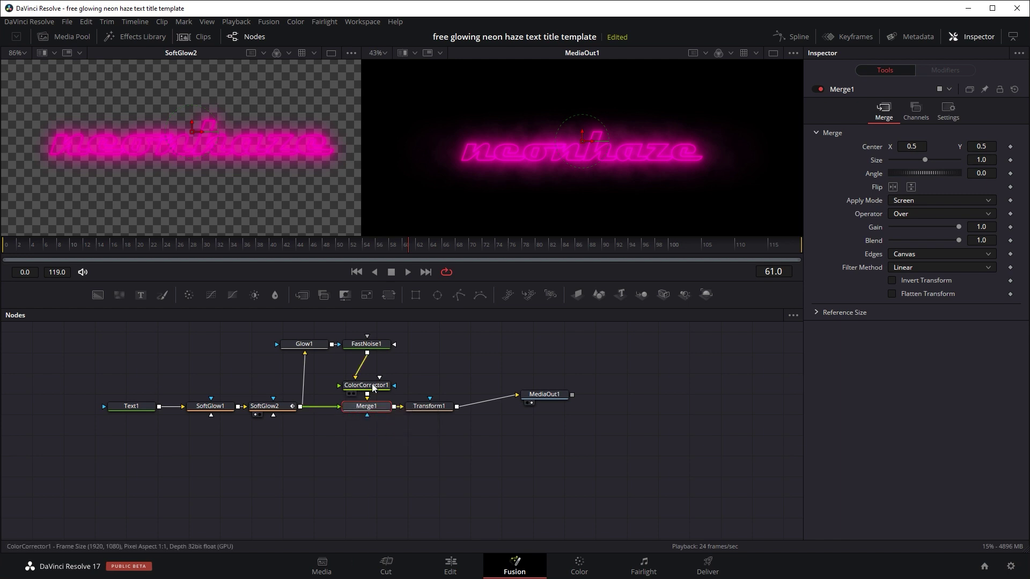
left_click_drag(374, 387, 374, 377)
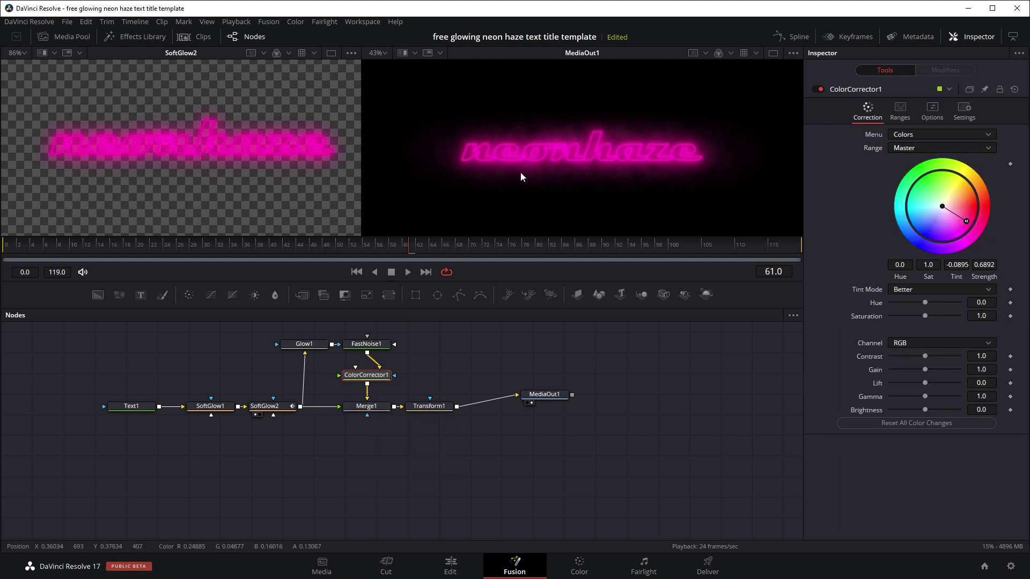
Try the Normal apply mode on Merge1, and switch it back to Screen
left_click(381, 407)
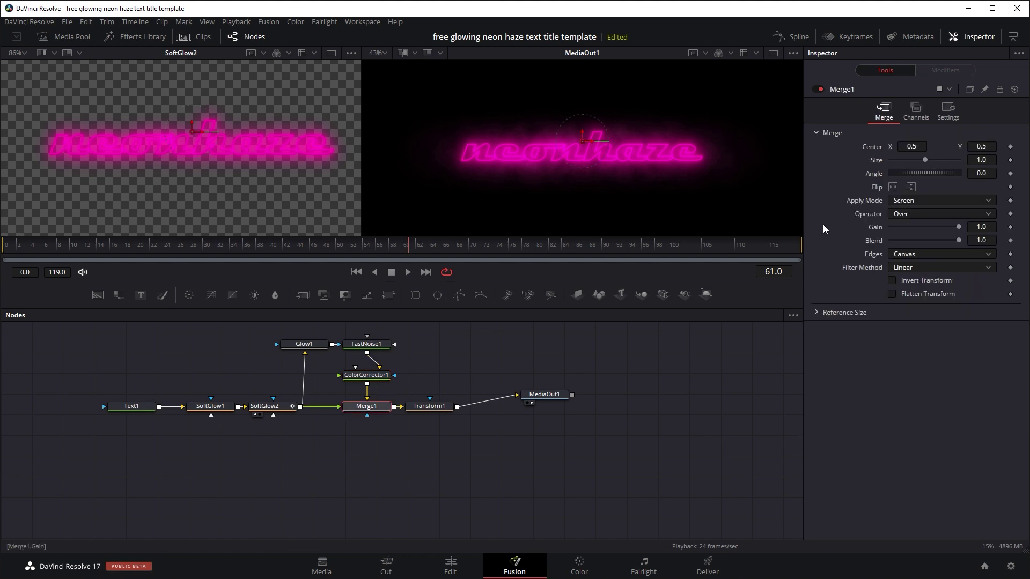
left_click(903, 200)
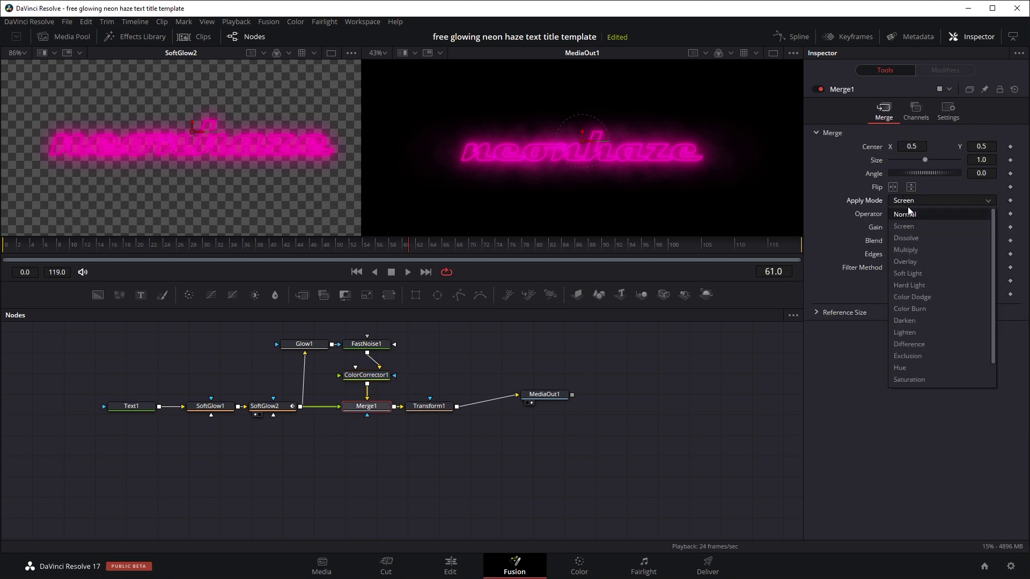
left_click(908, 207)
left_click(913, 204)
left_click(913, 213)
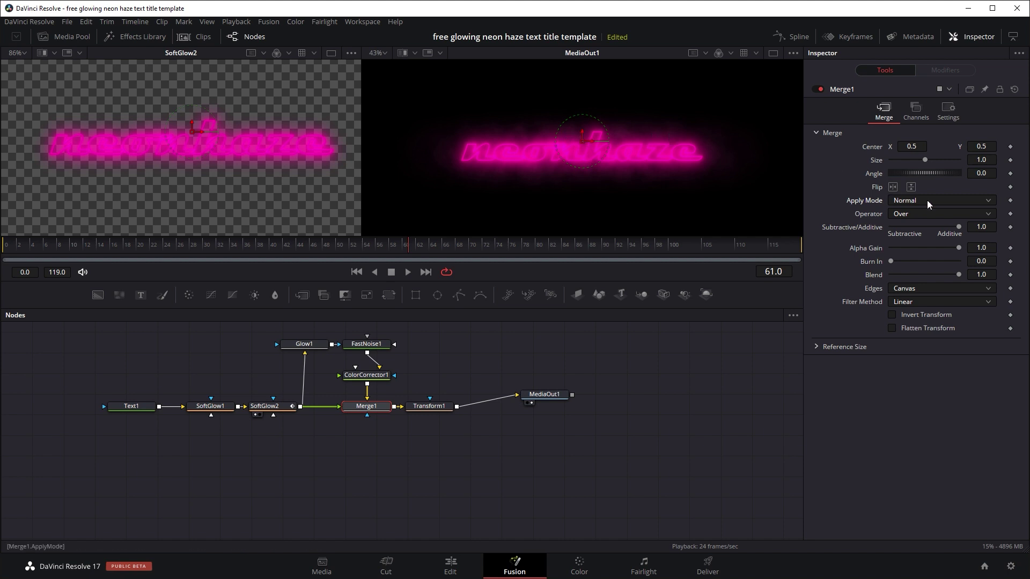
left_click(942, 200)
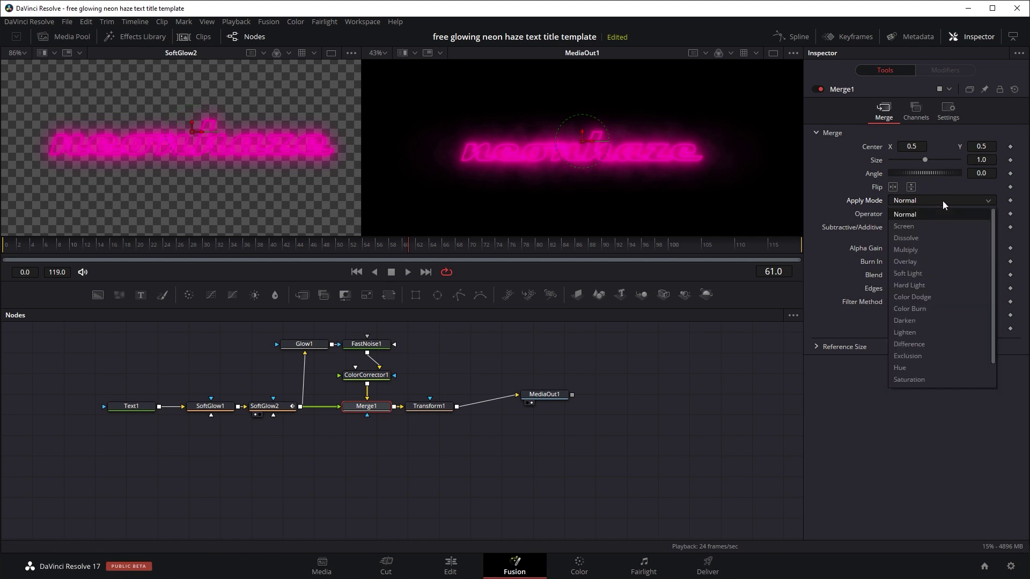
left_click(926, 227)
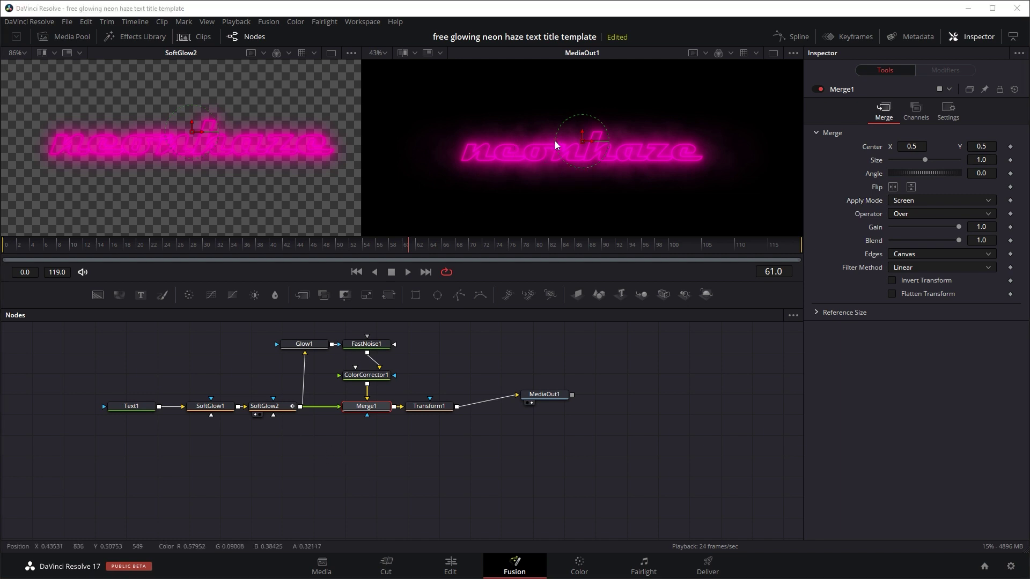
Play the final output in close-up to examine how the haze blends with the text
scroll(536, 156, "up", 5)
left_click(407, 273)
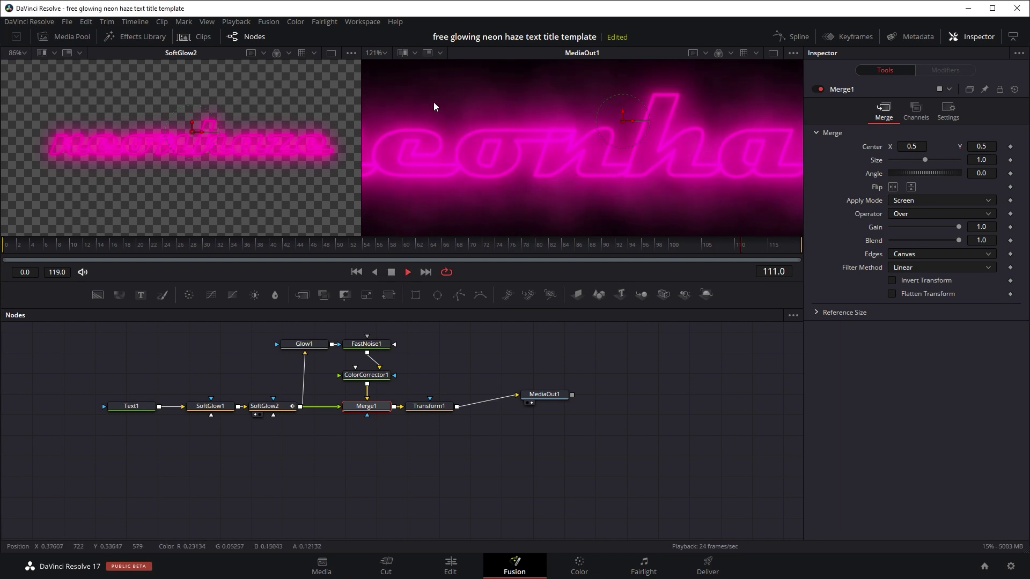
left_click(391, 272)
scroll(479, 190, "down", 5)
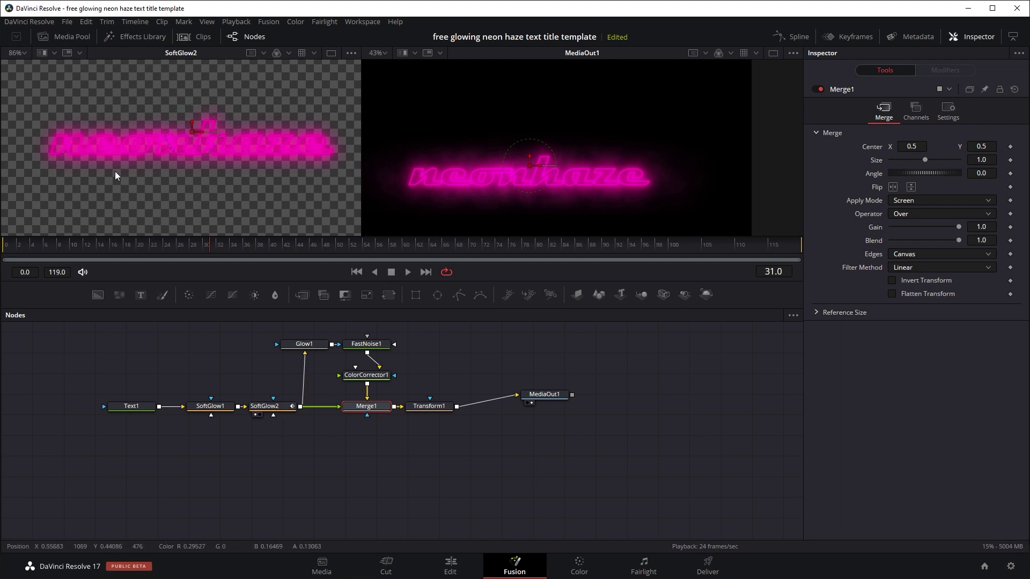
Select SoftGlow2 and show Glow1's output beside the final output
left_click_drag(282, 408, 180, 176)
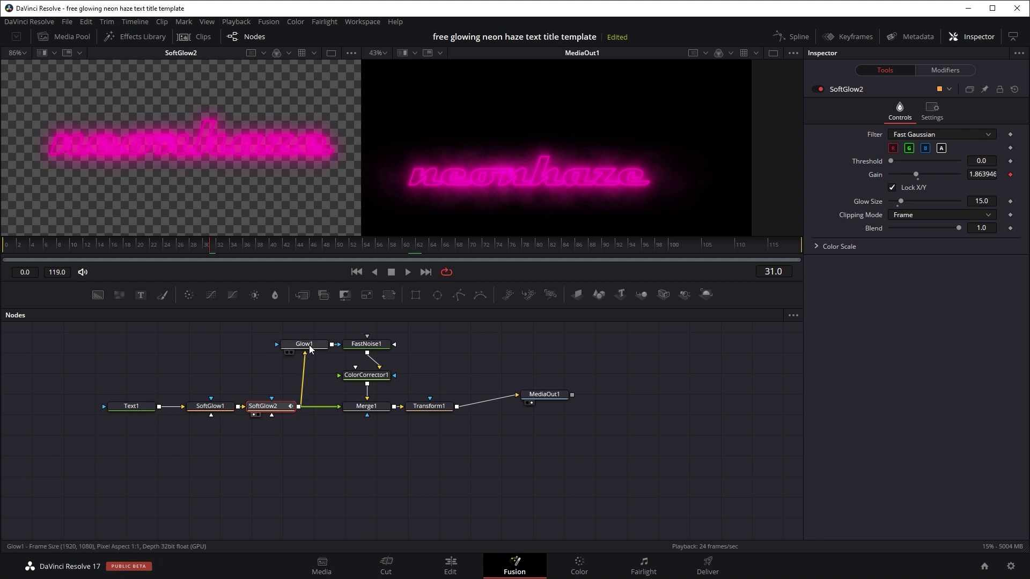
left_click_drag(310, 348, 228, 191)
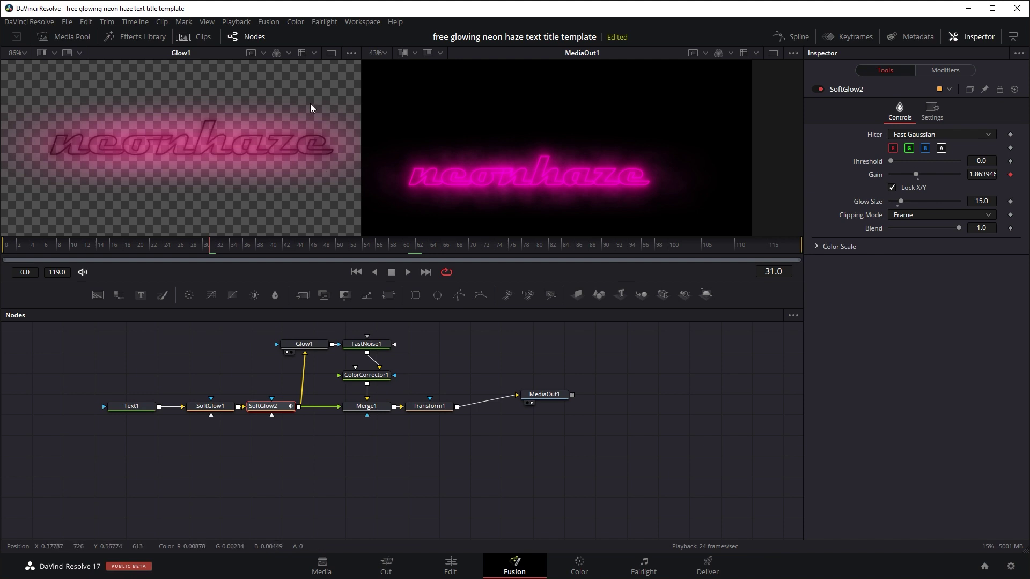
Try adding another Glow node by searching the tools for "glow", and delete it again
left_click(685, 387)
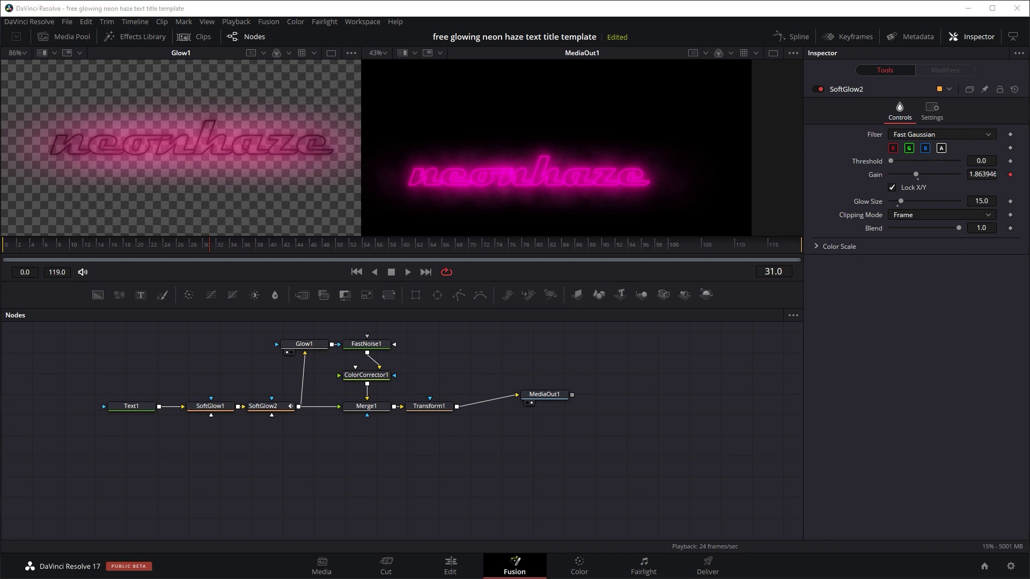
key("shift+space")
type("glow")
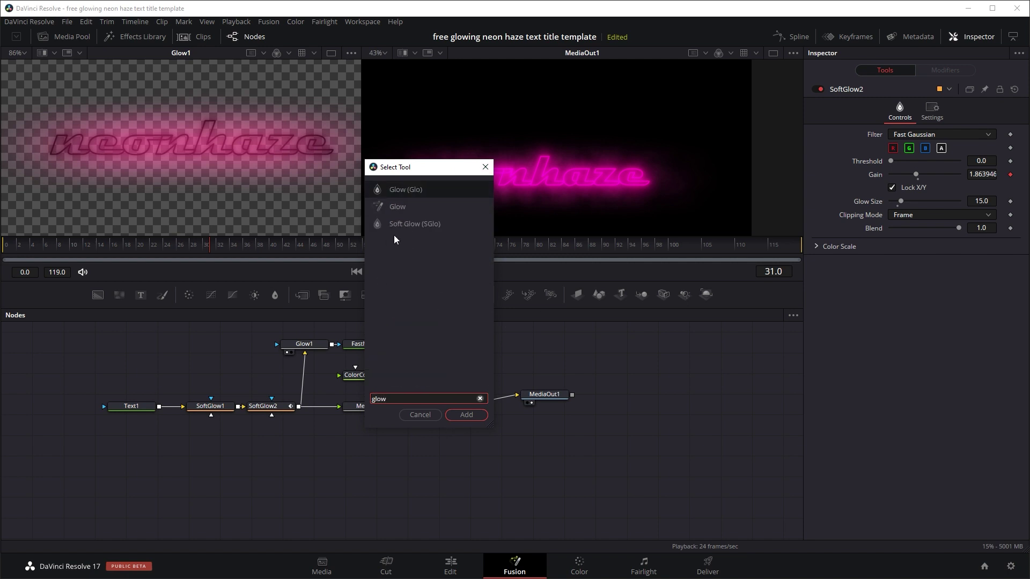
double_click(403, 207)
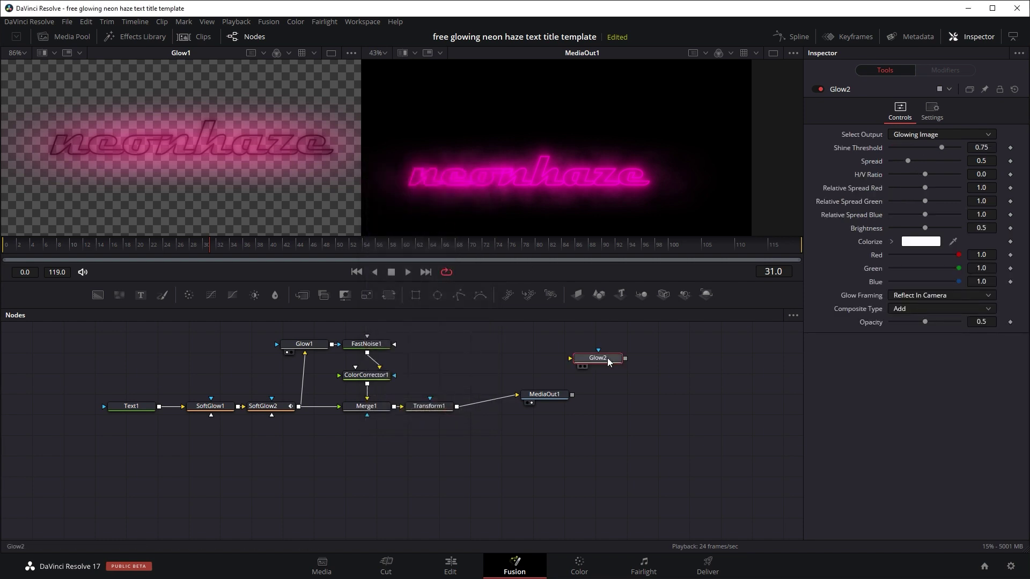
key("Delete")
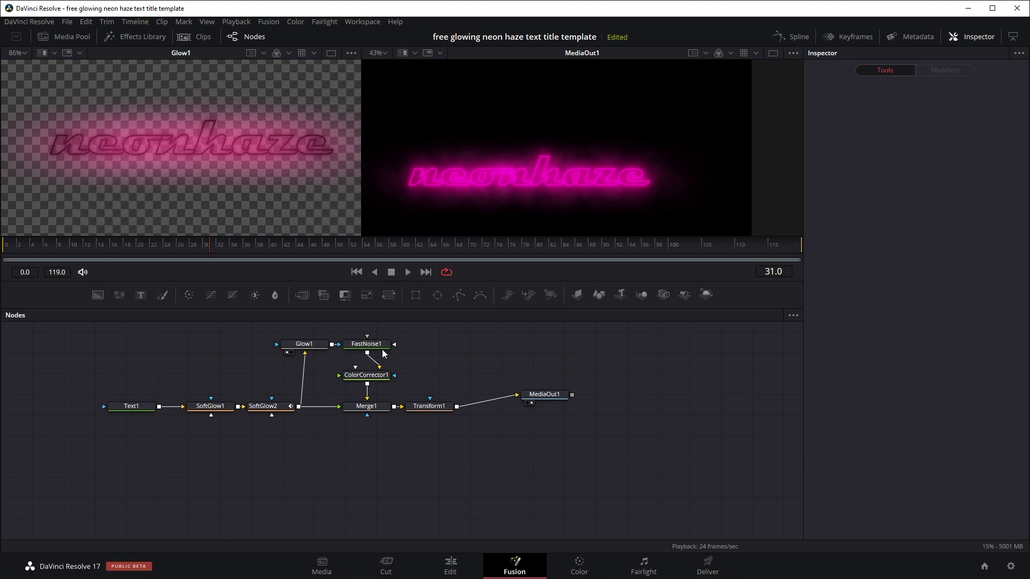
Try the Glowing Image and Shiny Regions outputs on Glow1, returning to Glow Alone after each
left_click(304, 343)
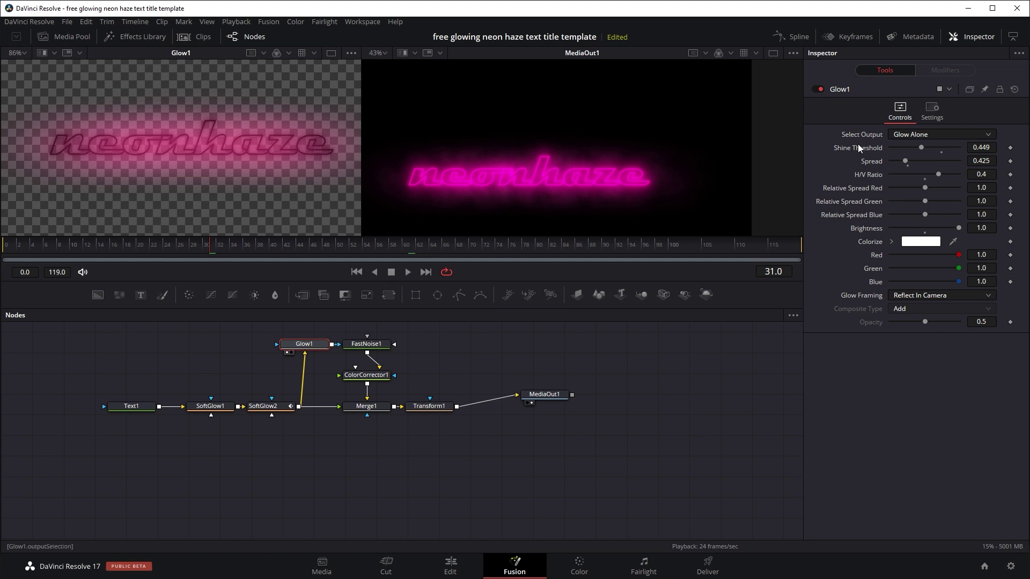
left_click(930, 138)
left_click(931, 170)
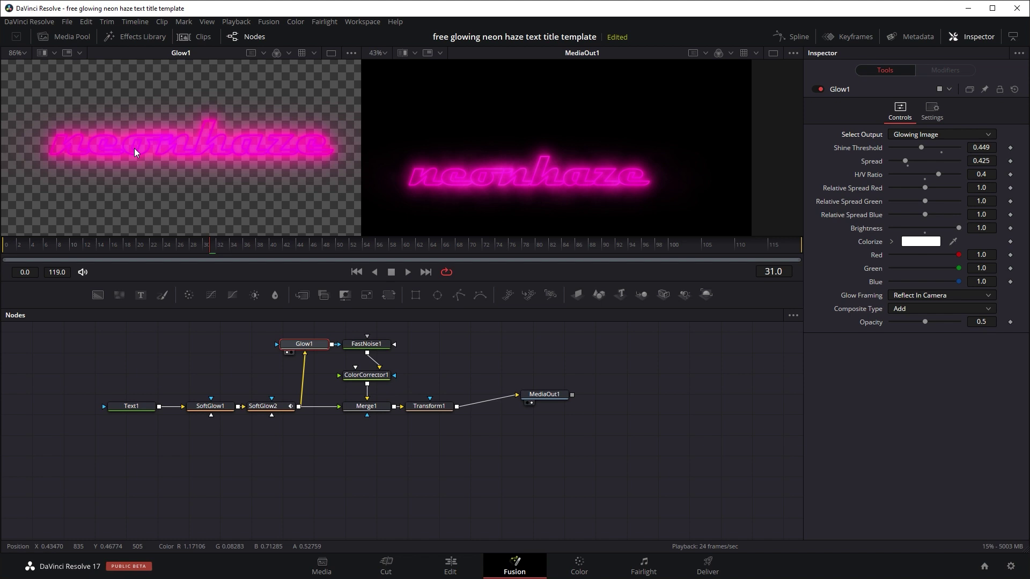
left_click(987, 135)
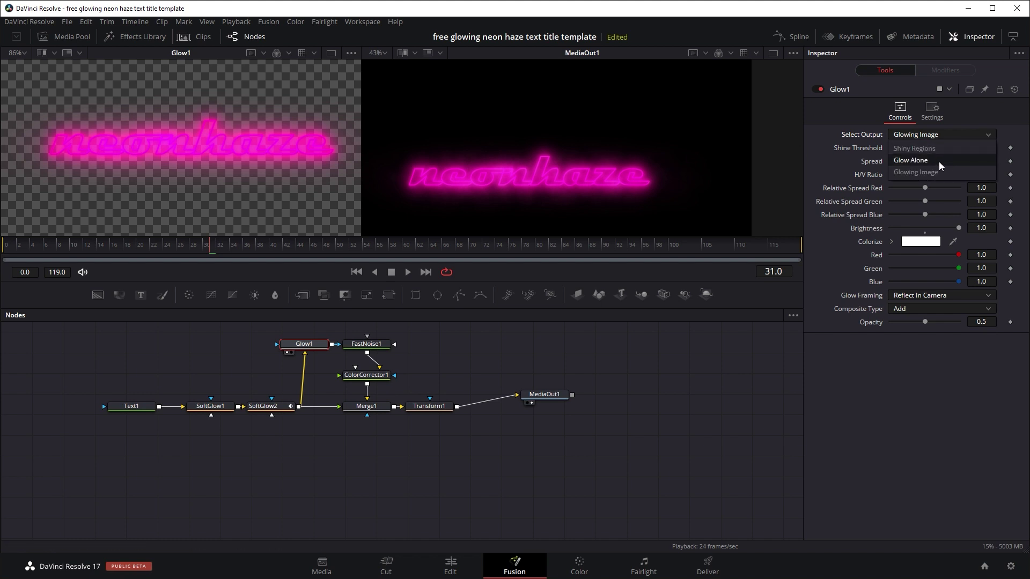
left_click(938, 161)
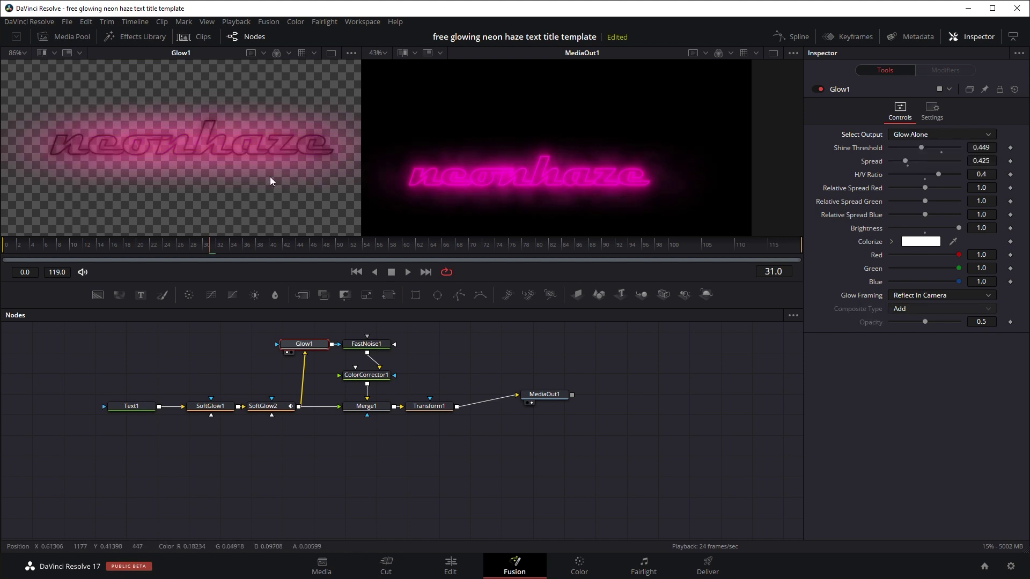
left_click(948, 131)
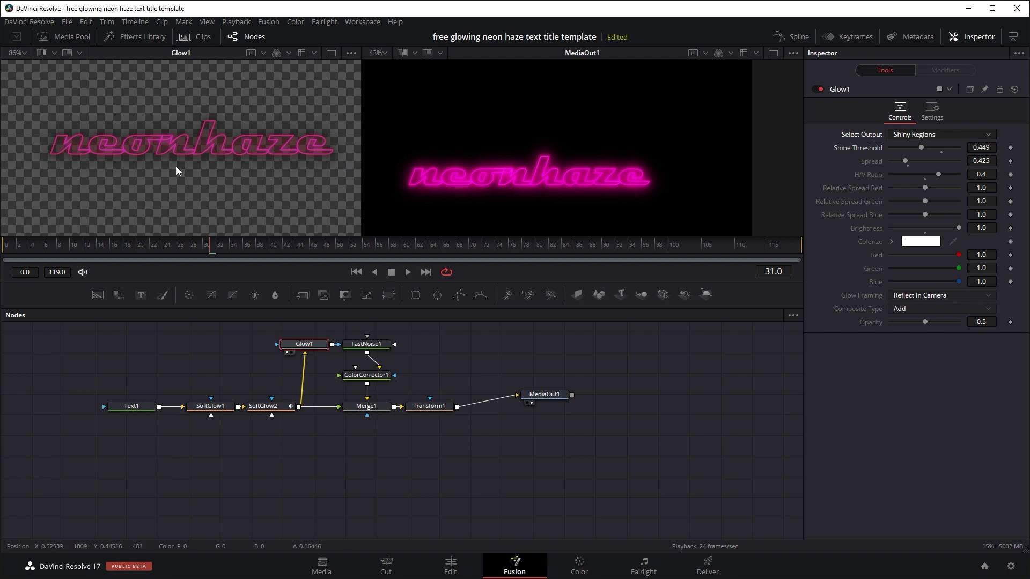
left_click(942, 132)
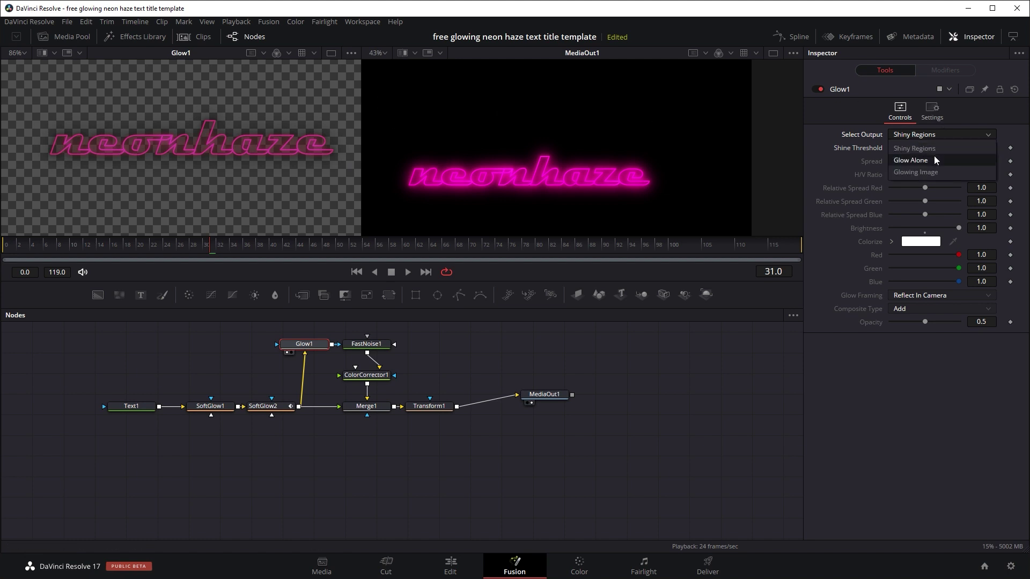
left_click(934, 156)
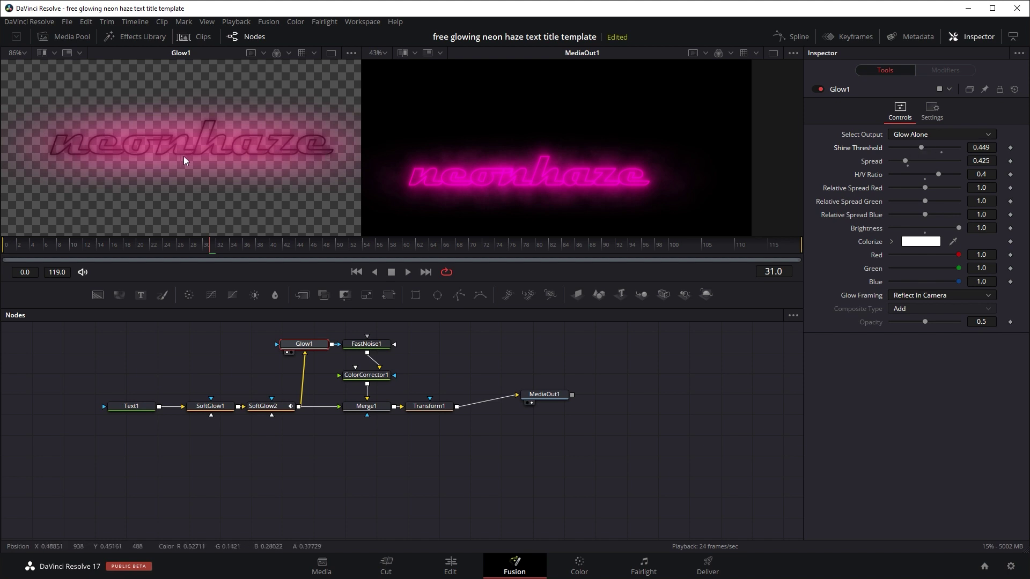
Set Glow1's spread to 0.535, try an H/V ratio of -0.42, and settle on 0.35
mouse_move(905, 162)
left_mouse_down()
mouse_move(922, 162)
mouse_move(908, 155)
left_mouse_up()
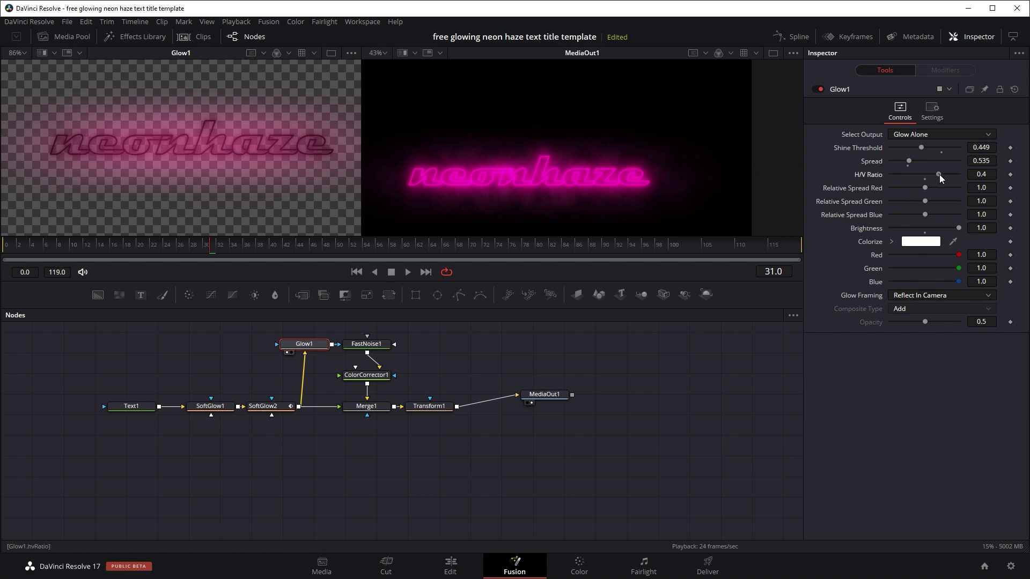
left_click_drag(939, 175, 910, 176)
scroll(230, 169, "down", 3)
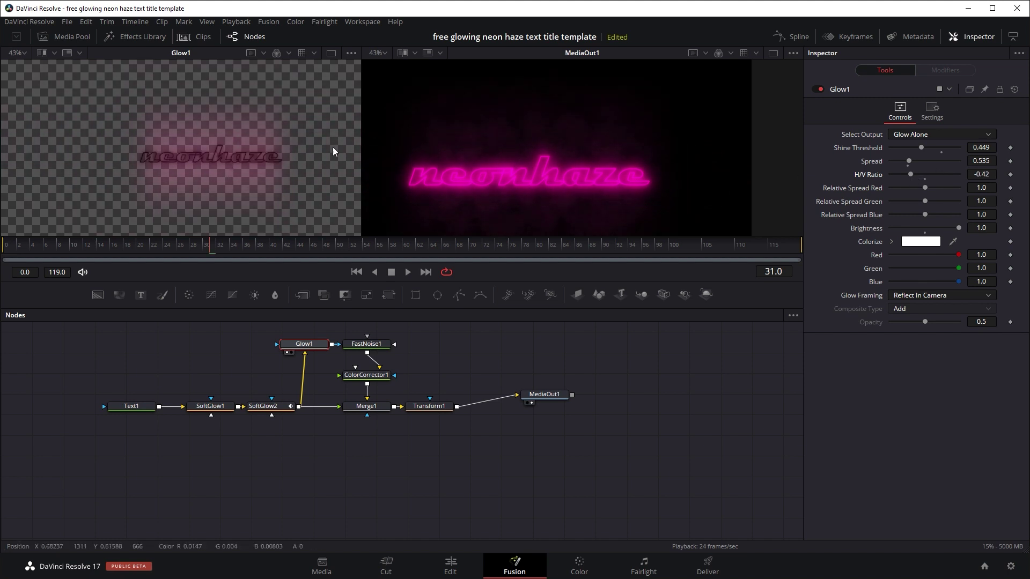
left_click_drag(909, 177, 937, 181)
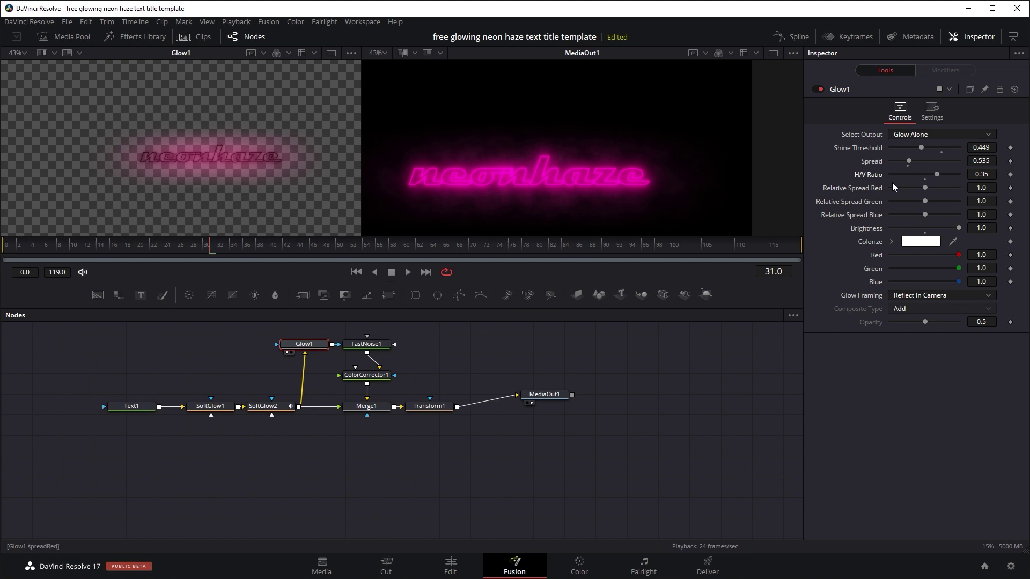
scroll(204, 175, "up", 2)
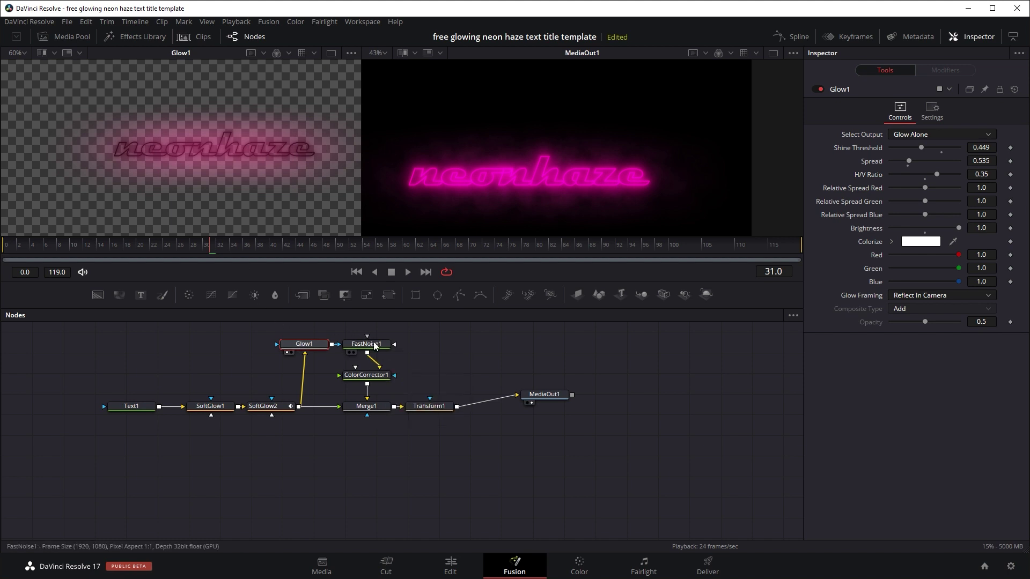
Show FastNoise1 beside the final output without the checker underlay, and preview its animation
left_click_drag(375, 346, 278, 183)
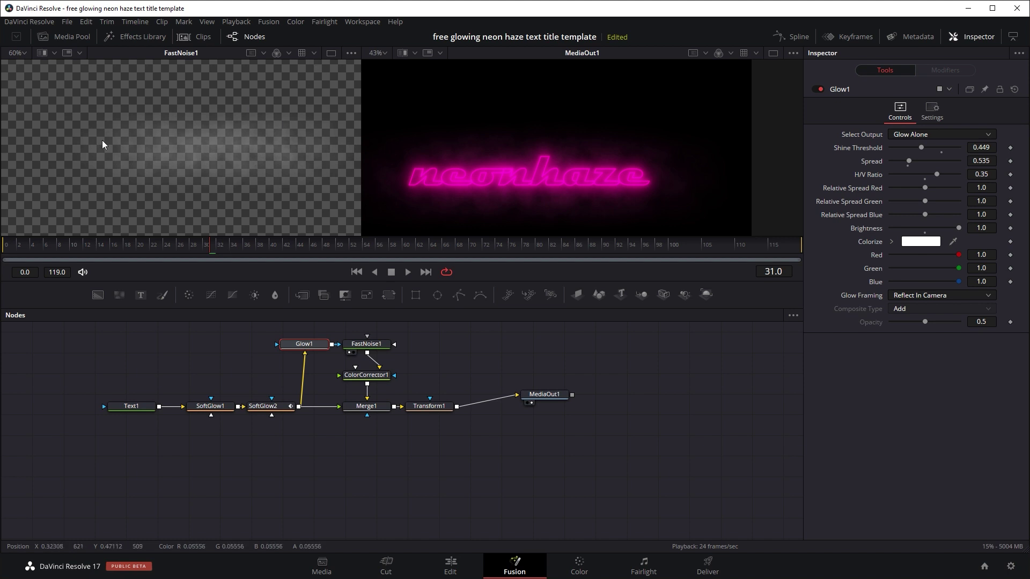
left_click(350, 53)
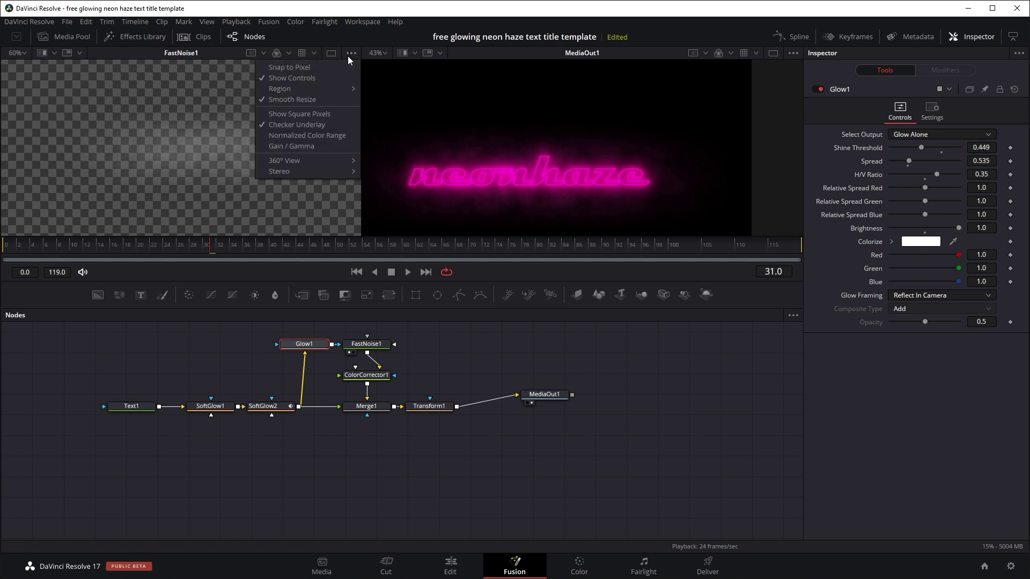
left_click(323, 127)
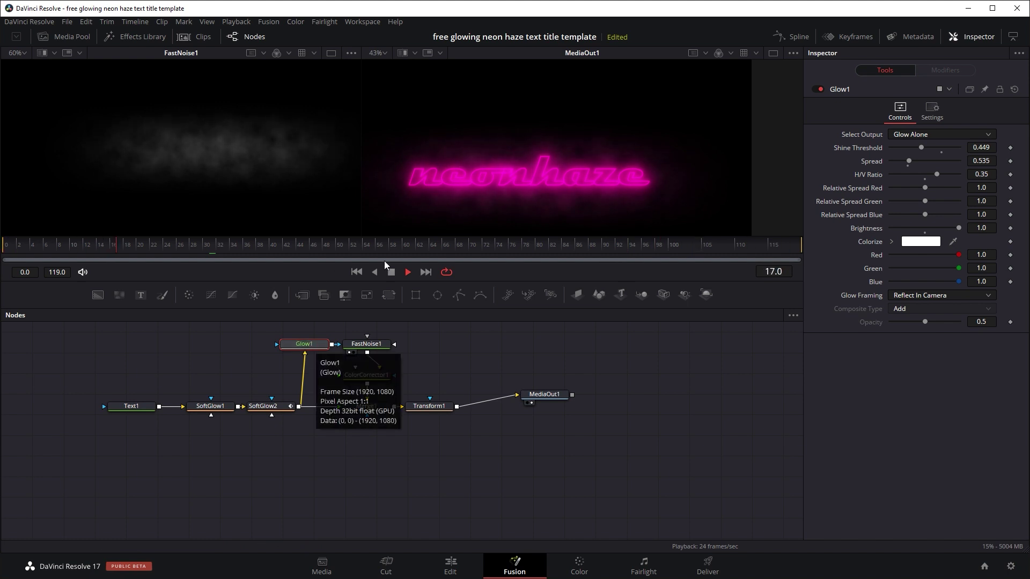
key("space")
Move Glow1 directly above SoftGlow2, and try FastNoise1 without its mask before reconnecting Glow1 as the effect mask
left_click_drag(317, 349, 284, 349)
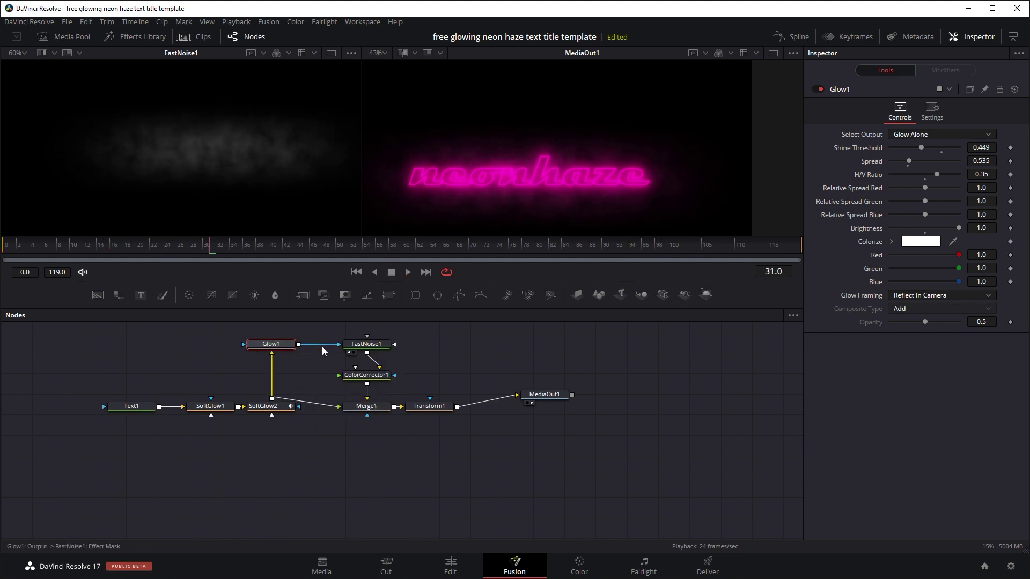
left_click(321, 346)
key("Delete")
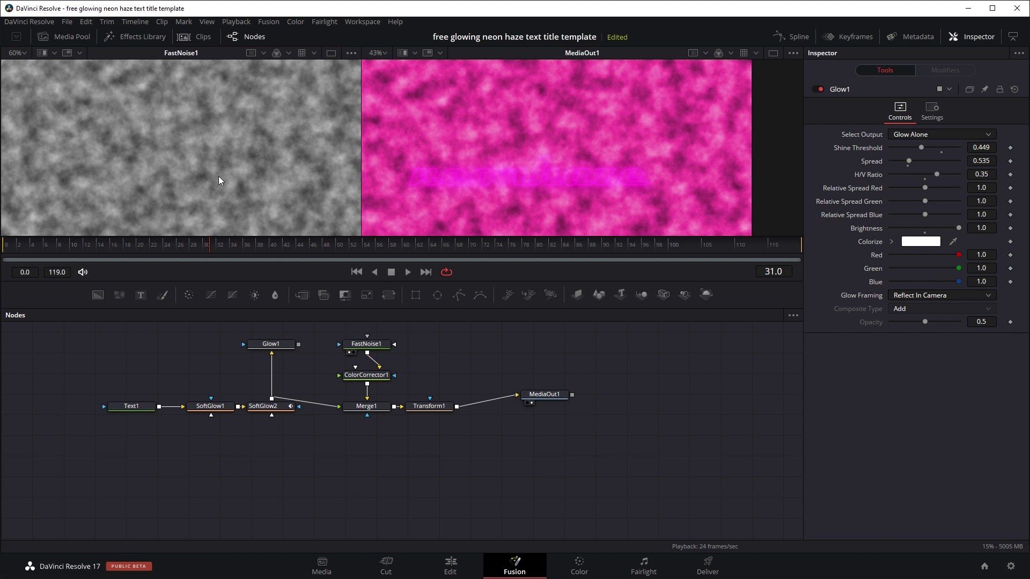
left_click(411, 272)
left_click(381, 343)
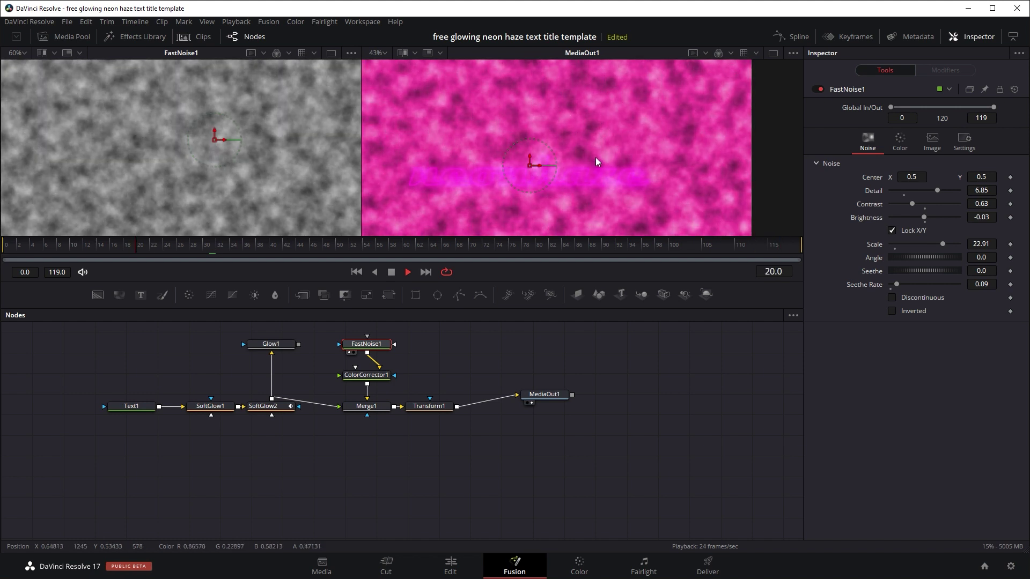
left_click(277, 346)
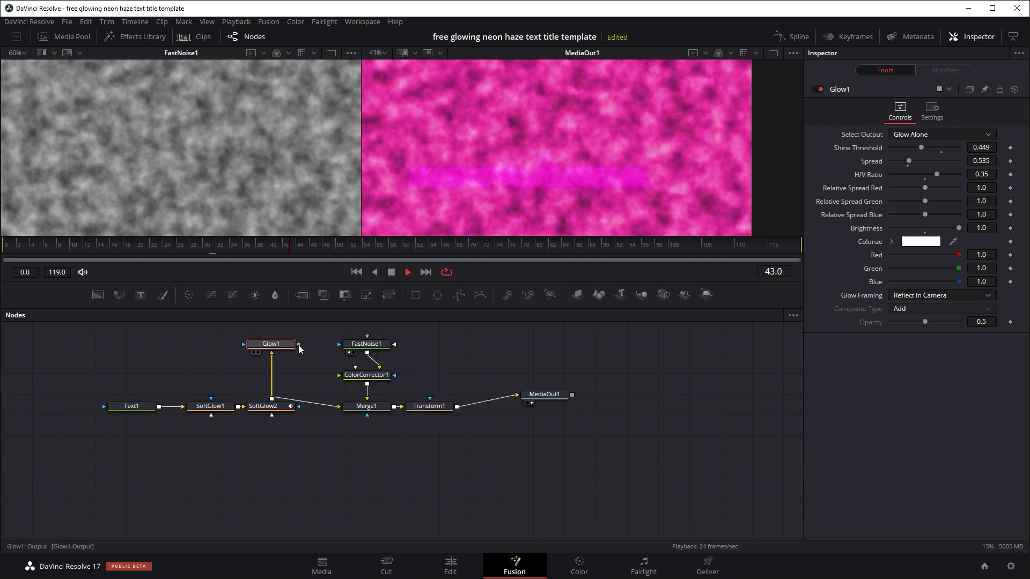
left_click_drag(299, 346, 354, 352)
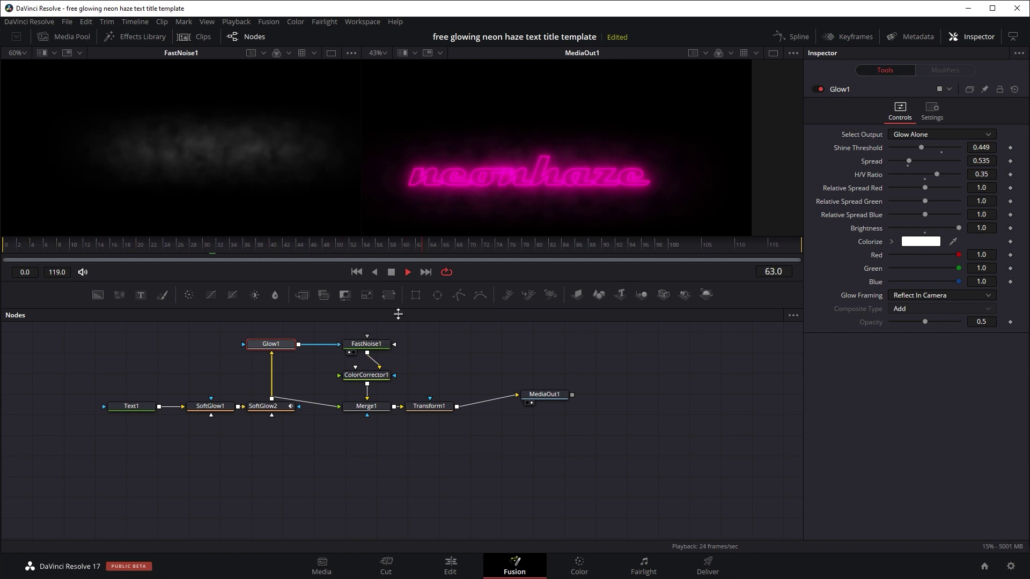
View Glow1's output, and return to FastNoise1's output for comparison
key("1")
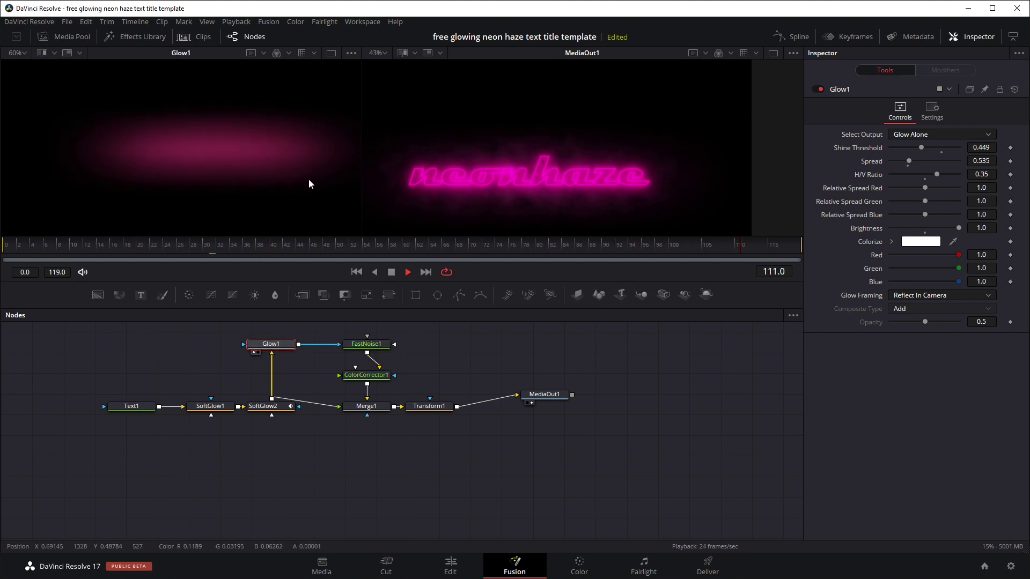
left_click(366, 344)
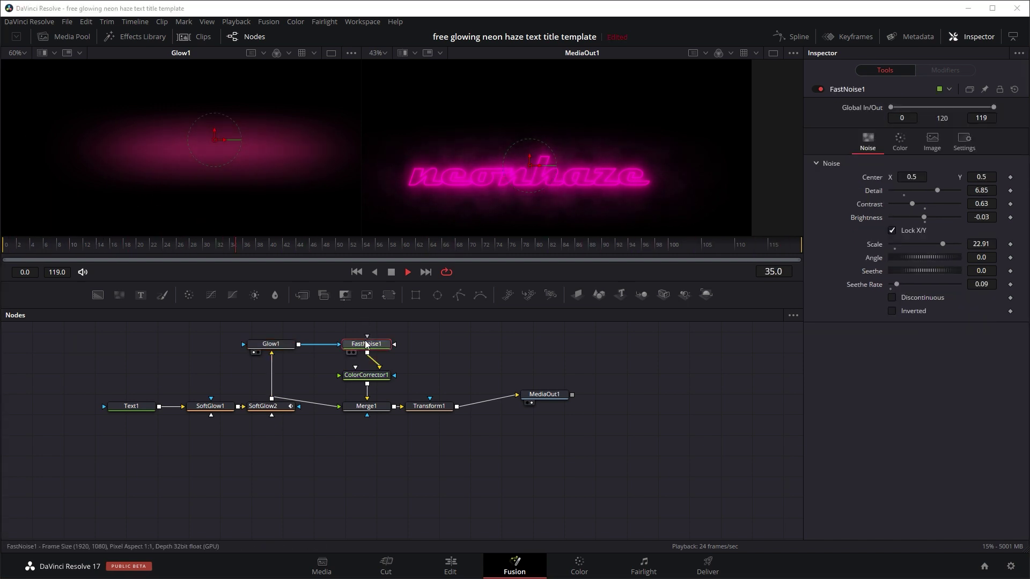
key("1")
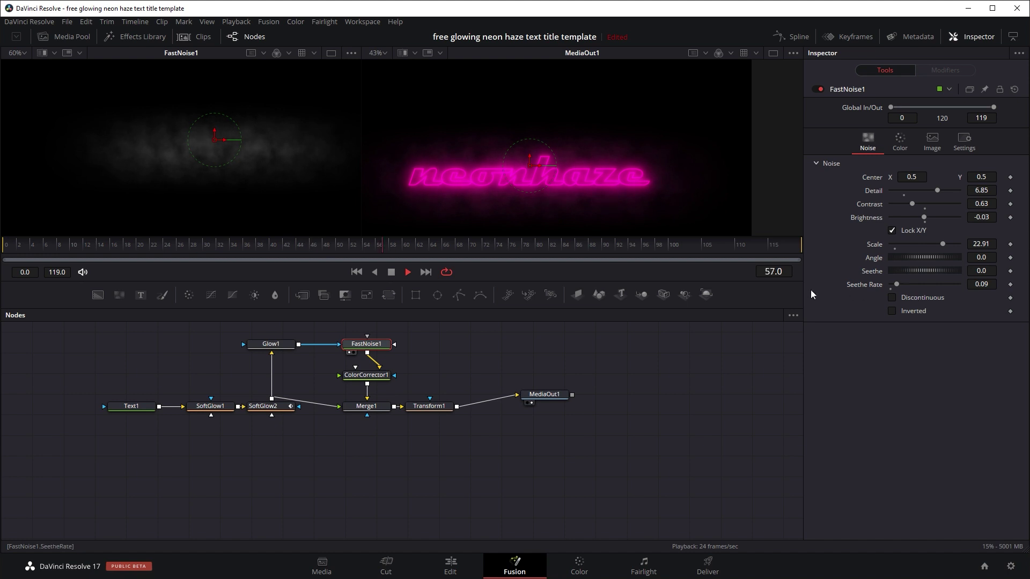
Try the noise unmasked again by removing the Glow1 to FastNoise1 connection, and restore it
left_click(317, 344)
key("Delete")
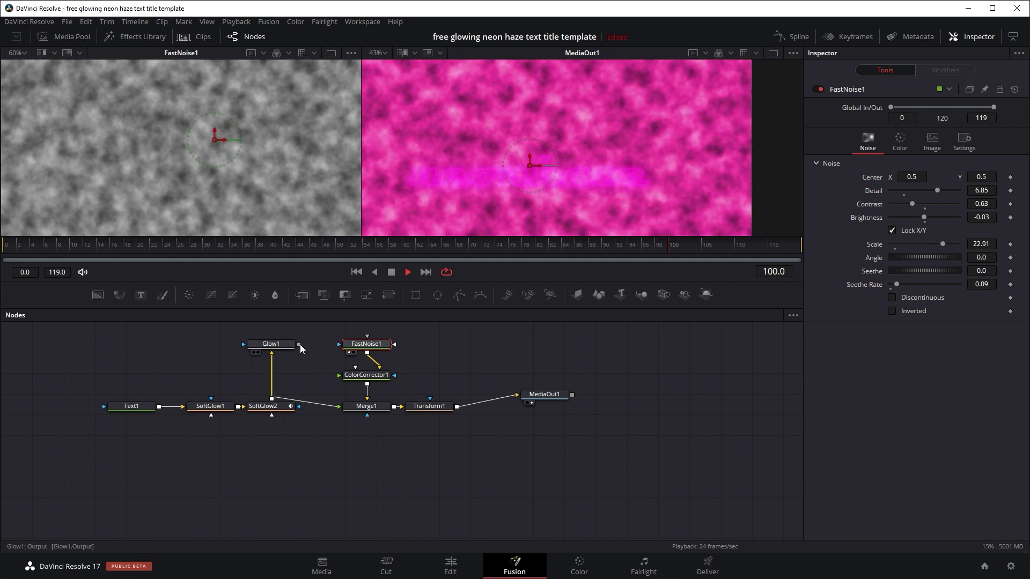
left_click_drag(298, 344, 376, 348)
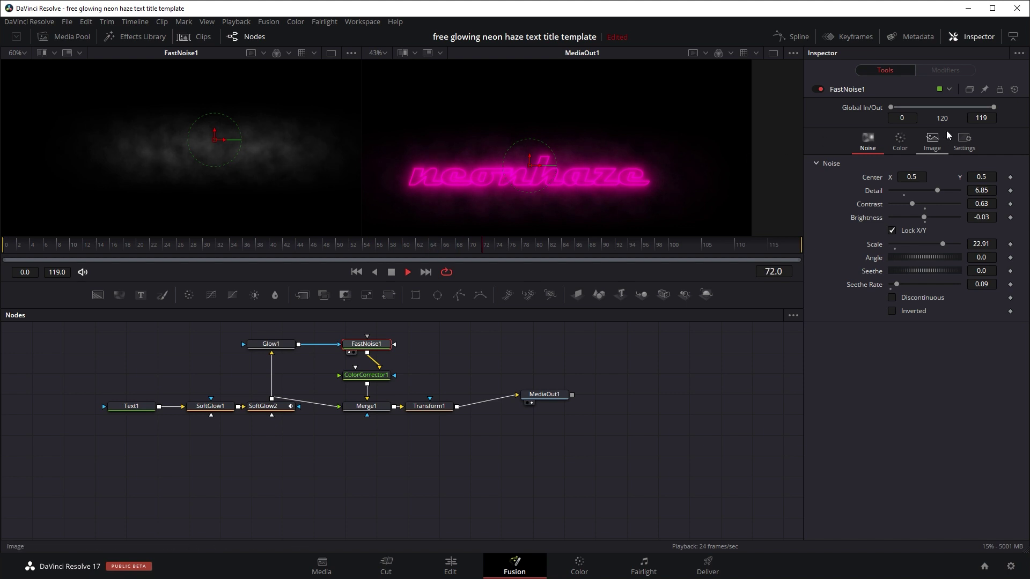
Try Alpha as the mask channel in FastNoise1's settings
left_click(964, 142)
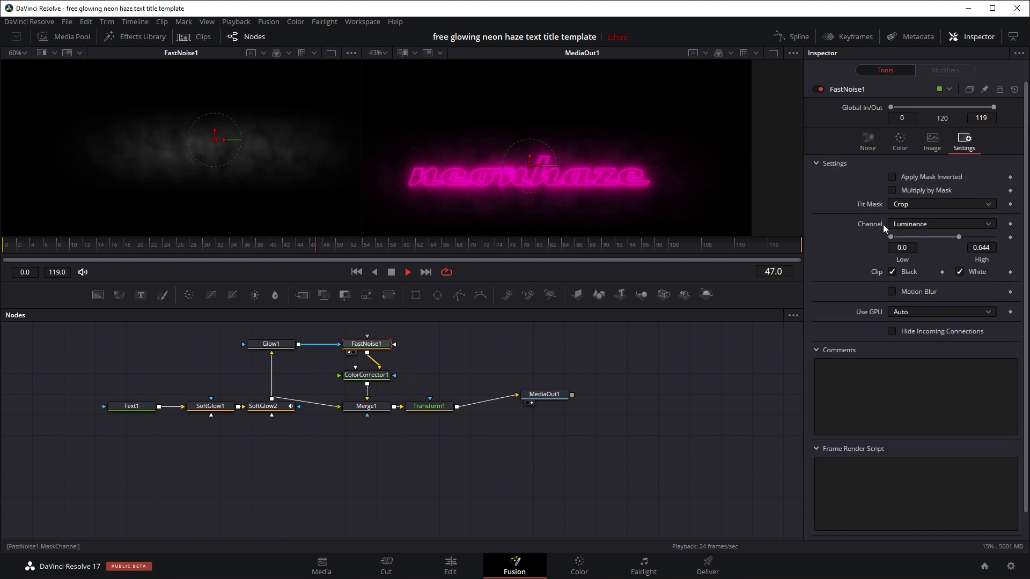
left_click(916, 225)
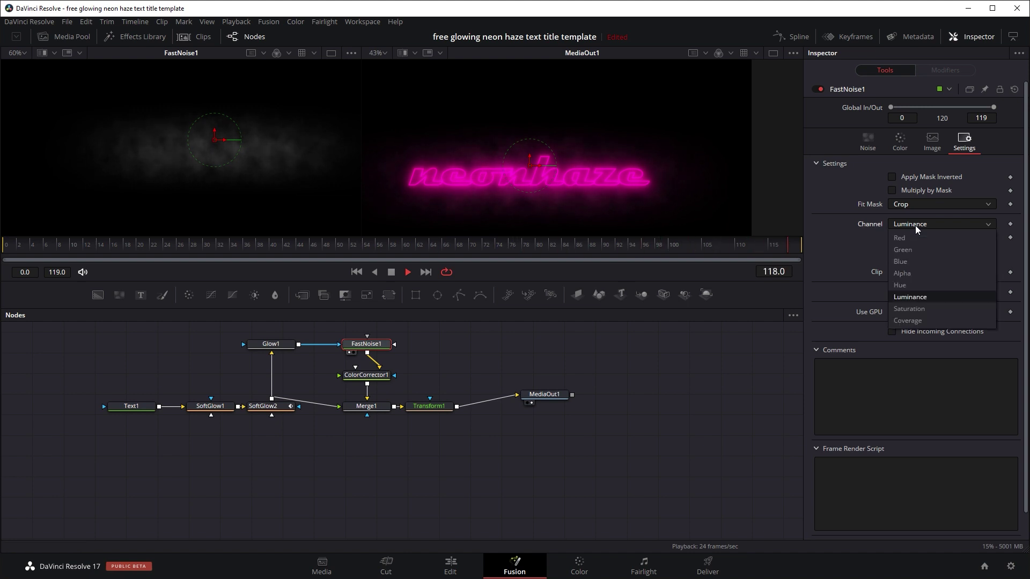
left_click(910, 274)
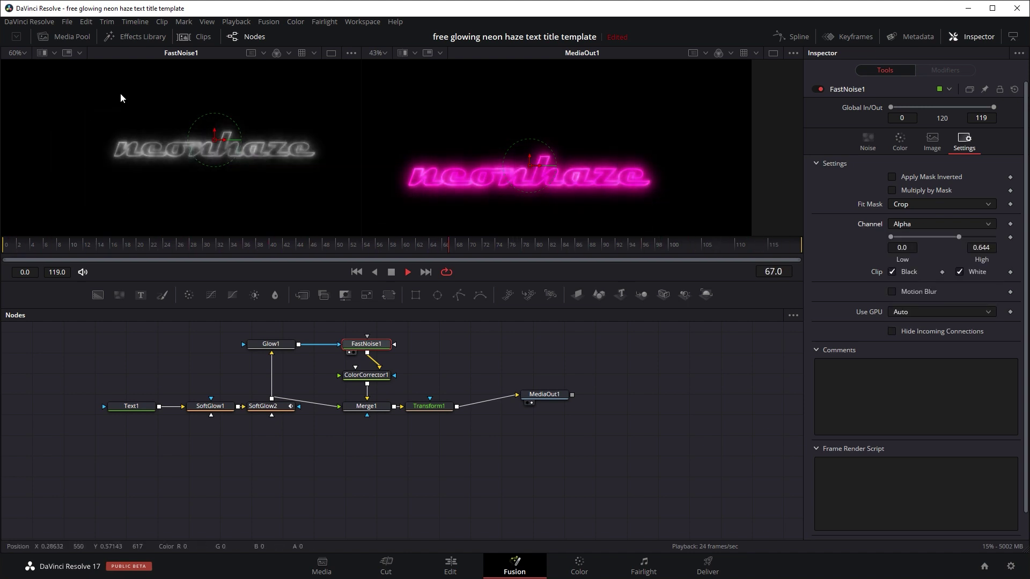
scroll(320, 142, "up", 2)
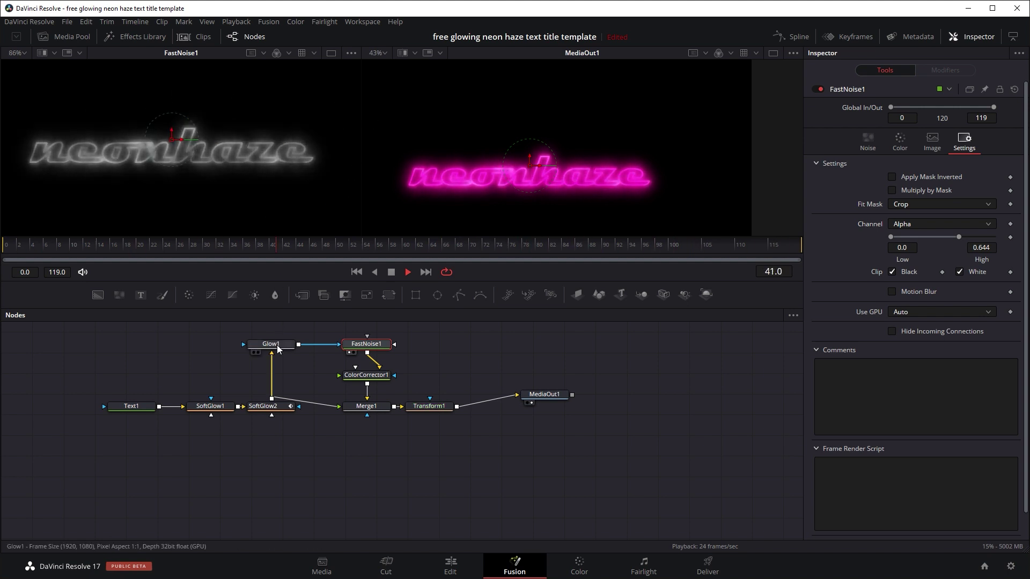
Show Glow1's output over the checker underlay and examine the transparency around and inside the letters
left_click_drag(278, 349, 224, 190)
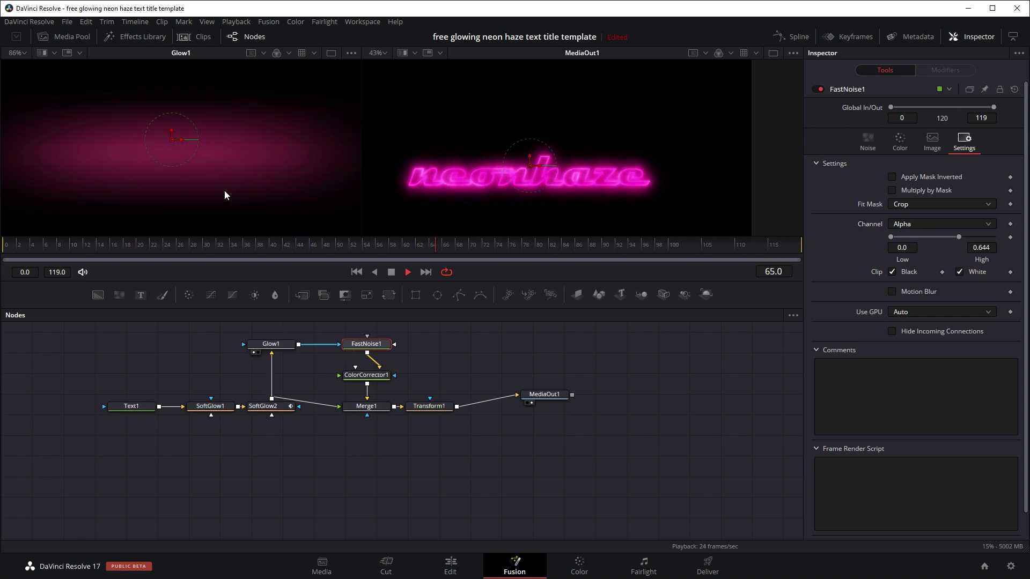
left_click(352, 53)
left_click(301, 123)
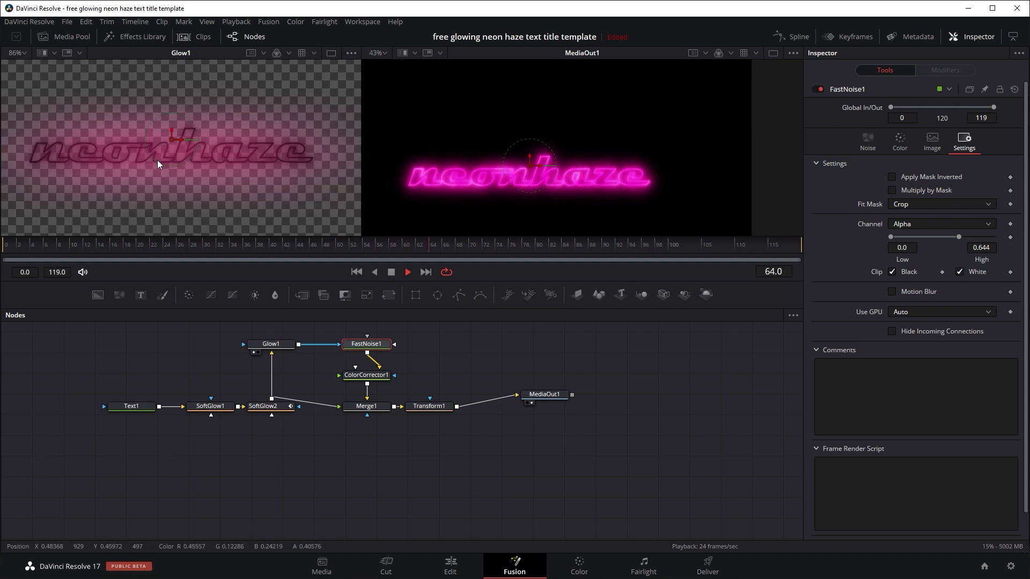
scroll(85, 156, "up", 2)
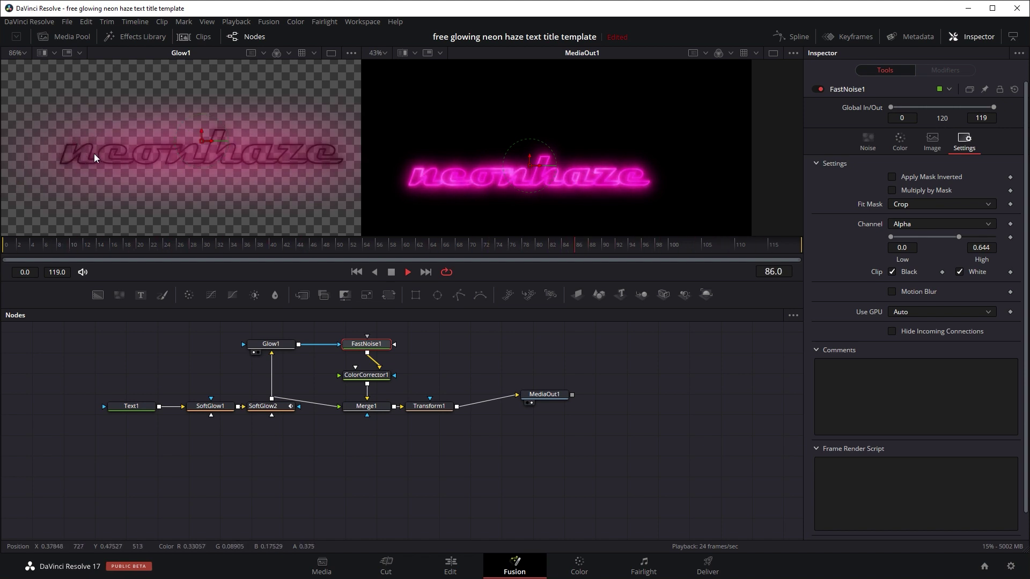
scroll(239, 111, "up", 1)
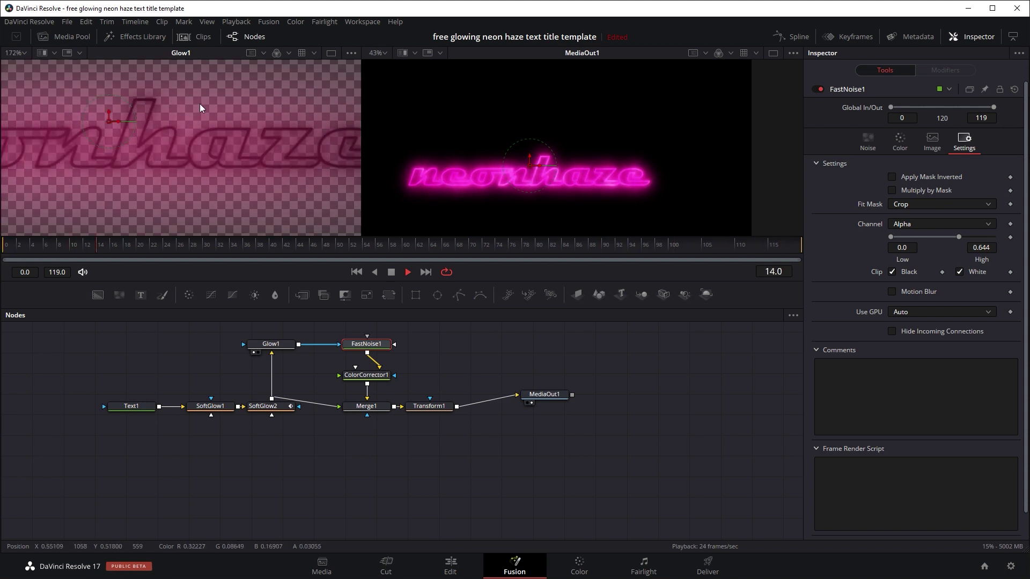
scroll(199, 104, "up", 1)
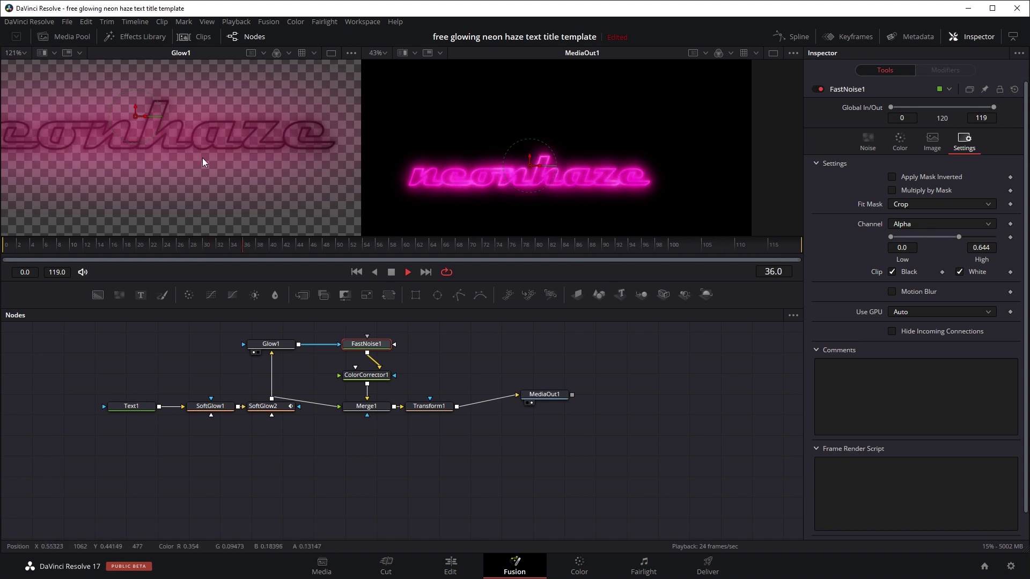
scroll(203, 162, "down", 2)
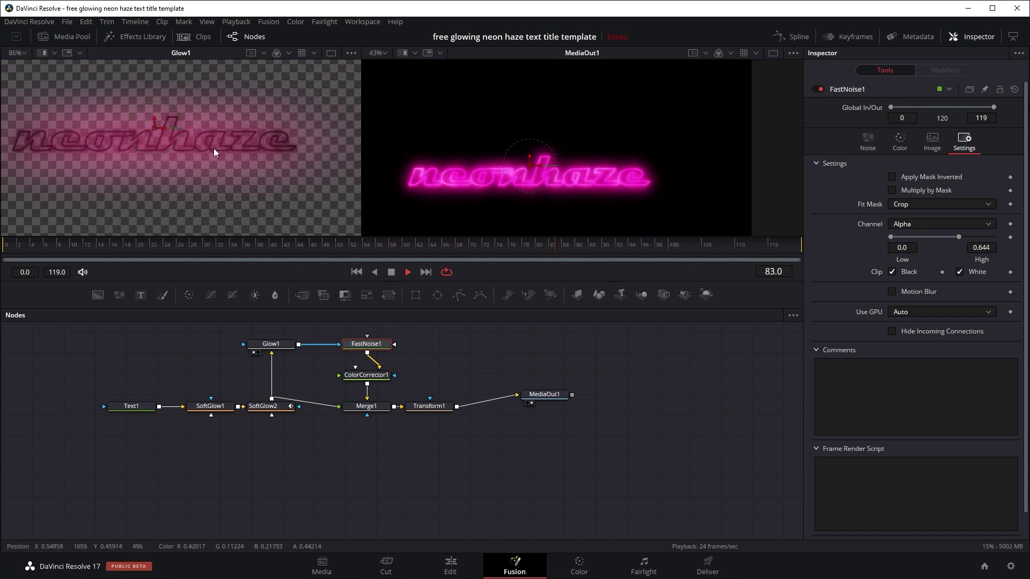
scroll(213, 148, "up", 2)
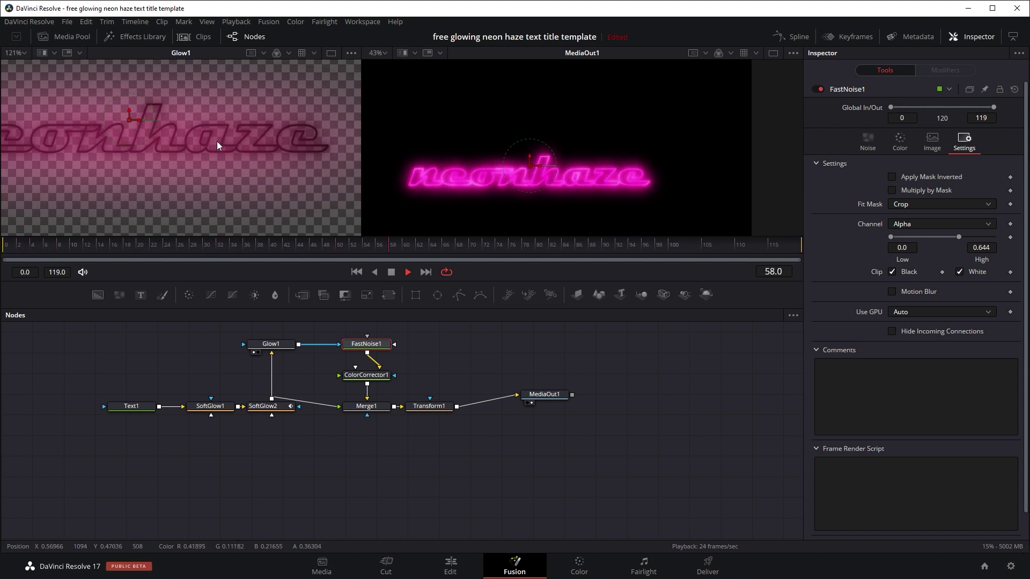
scroll(159, 149, "up", 3)
scroll(159, 150, "down", 3)
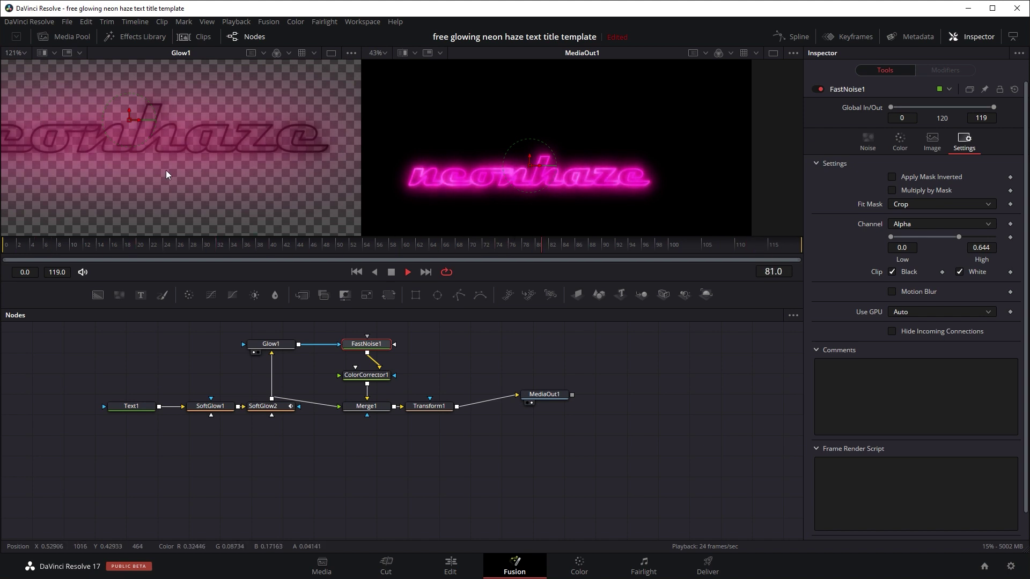
scroll(166, 170, "down", 3)
left_click_drag(166, 171, 207, 177)
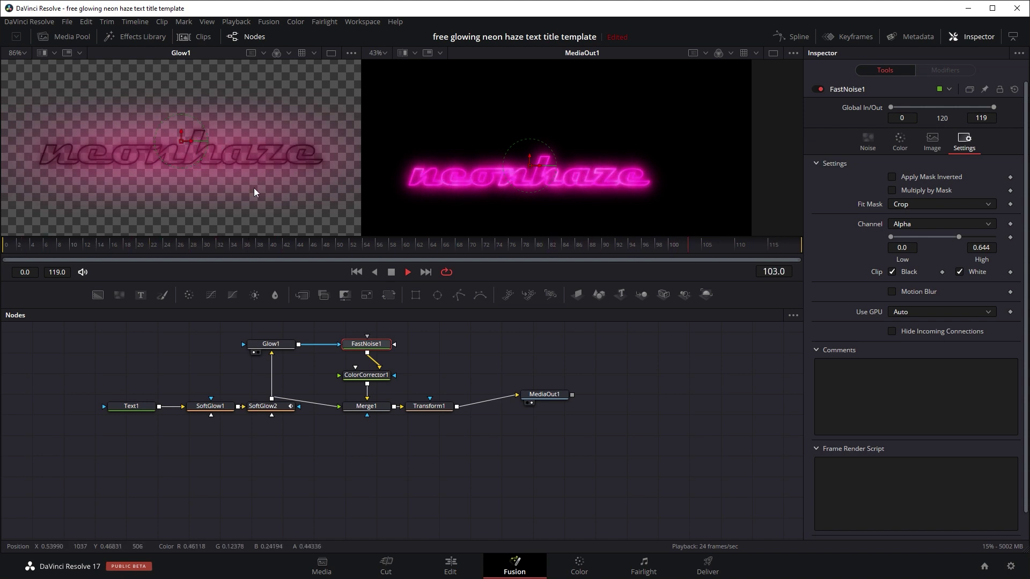
Compare the outputs of FastNoise1 and Glow1 over the checker underlay, ending on a close view of FastNoise1
left_click_drag(367, 344, 200, 136)
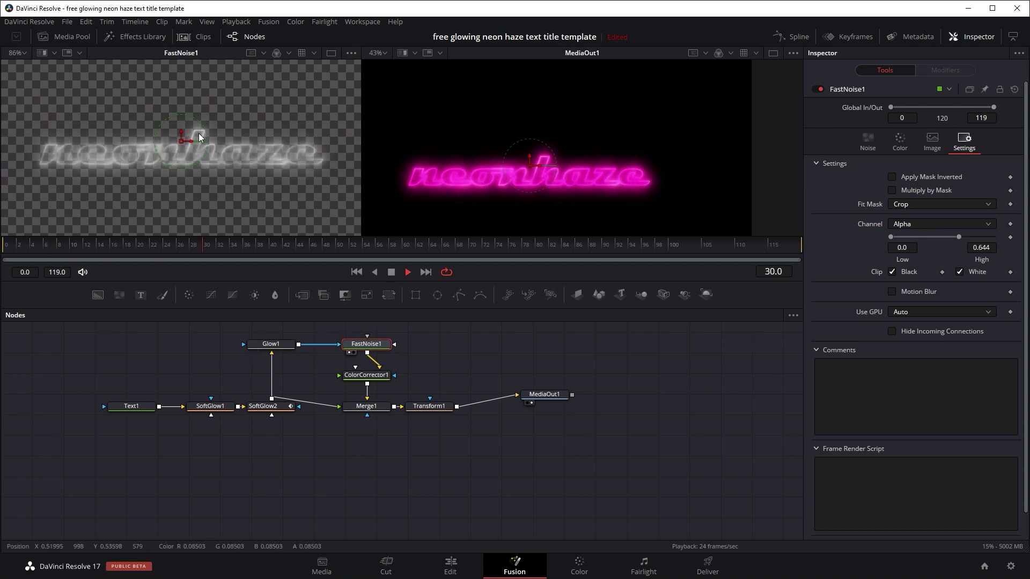
left_click_drag(271, 344, 237, 210)
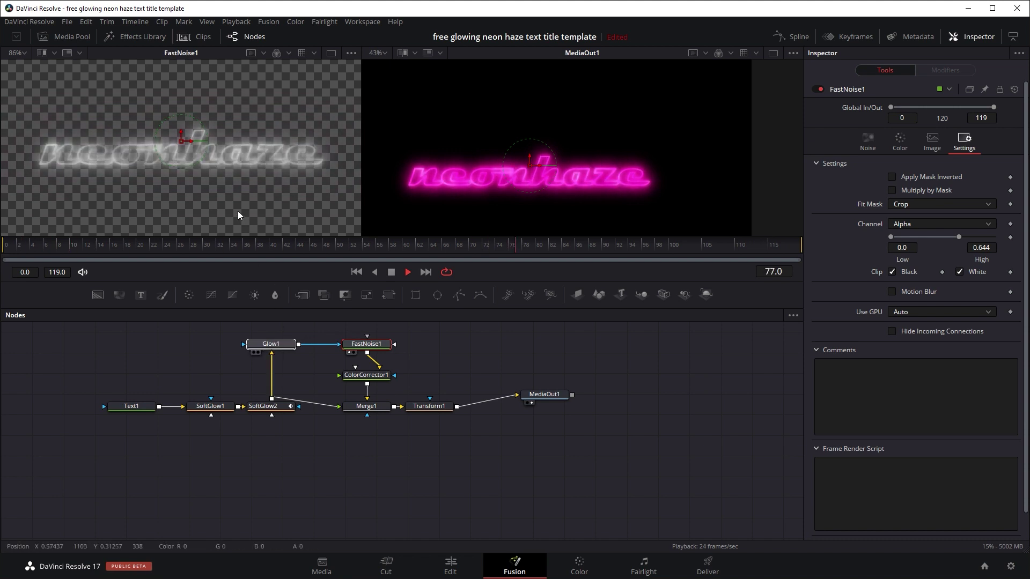
scroll(233, 177, "up", 3)
scroll(251, 175, "down", 1)
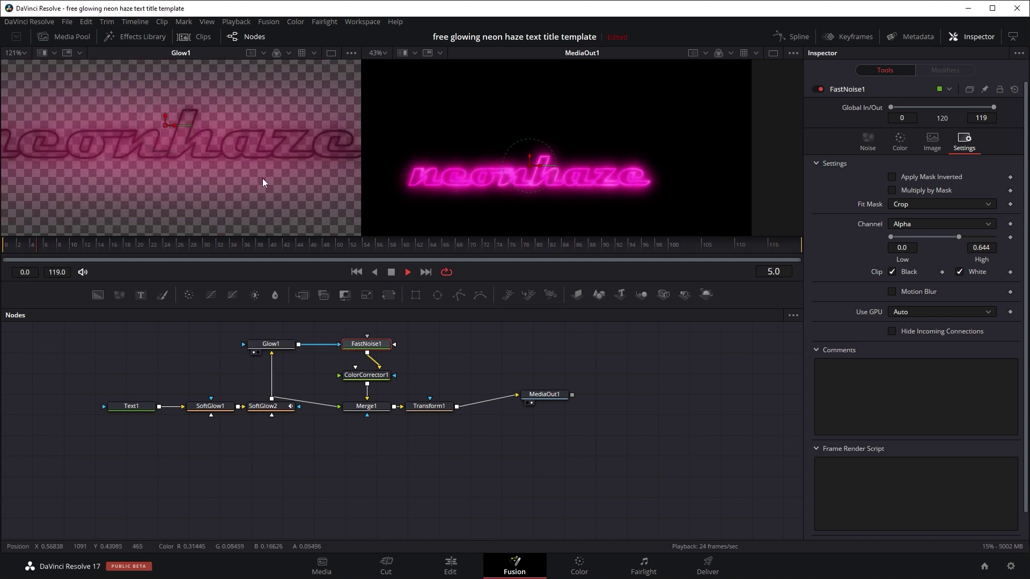
left_click_drag(367, 344, 225, 169)
scroll(229, 177, "up", 3)
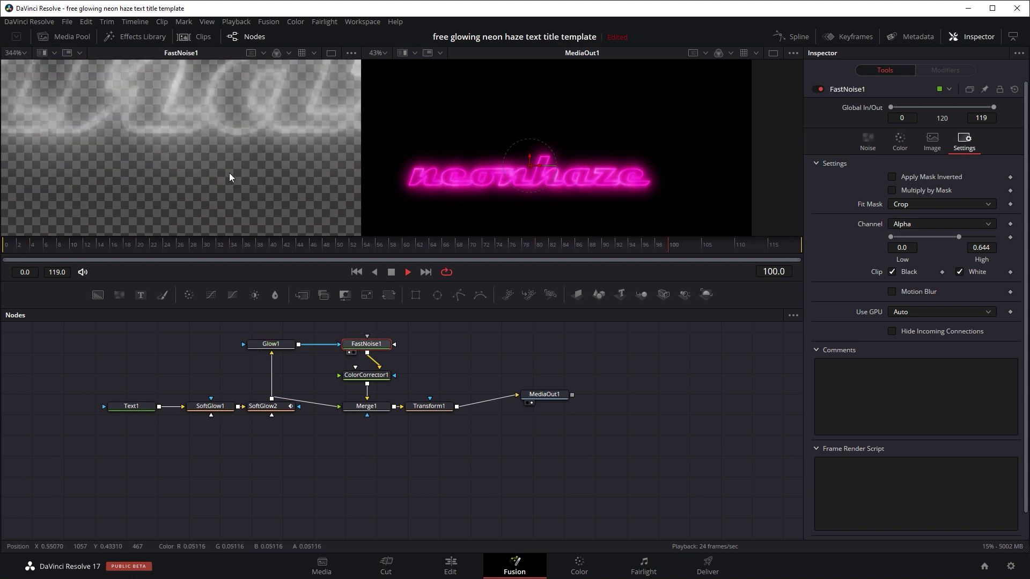
Hide the checker underlay to inspect the alpha-masked noise, and return FastNoise1's mask channel to Luminance
left_click(349, 53)
left_click(333, 121)
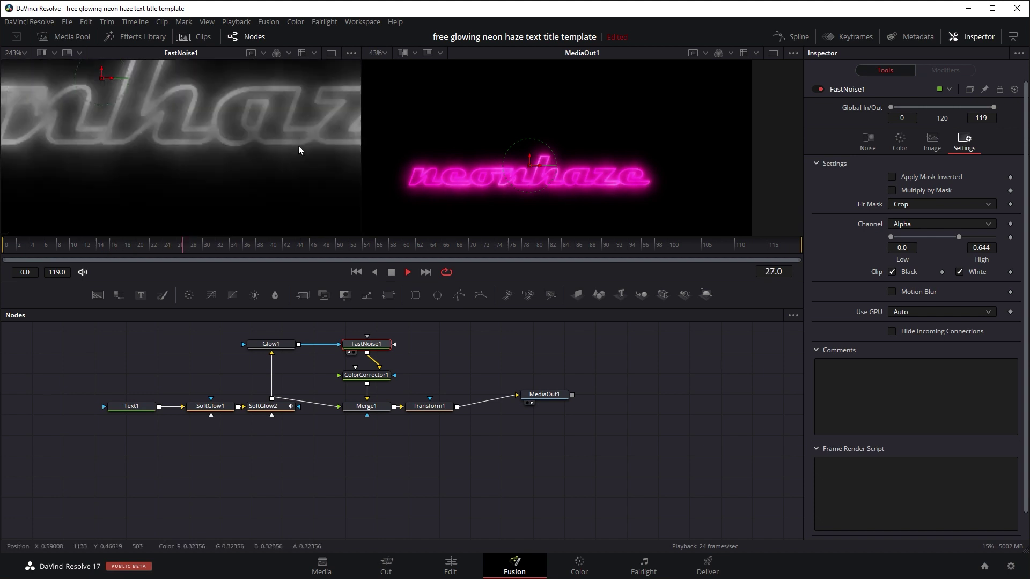
scroll(262, 163, "down", 3)
scroll(248, 155, "up", 3)
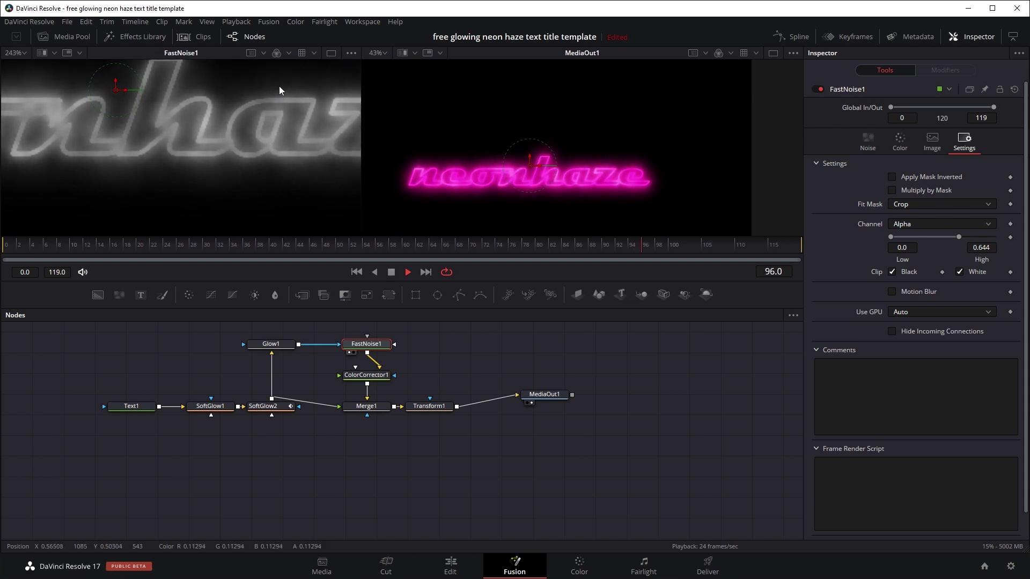
scroll(279, 86, "down", 3)
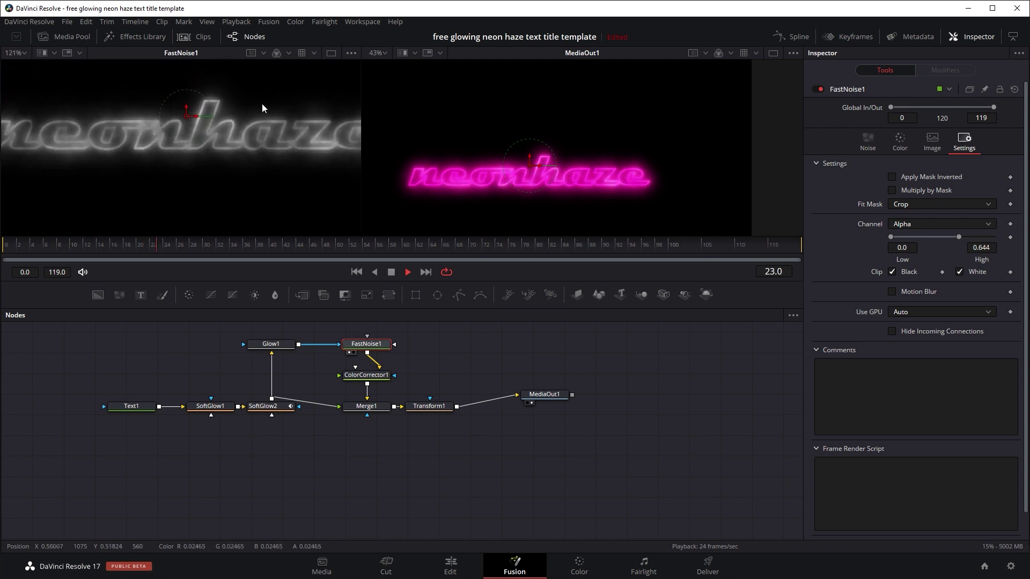
scroll(262, 104, "down", 2)
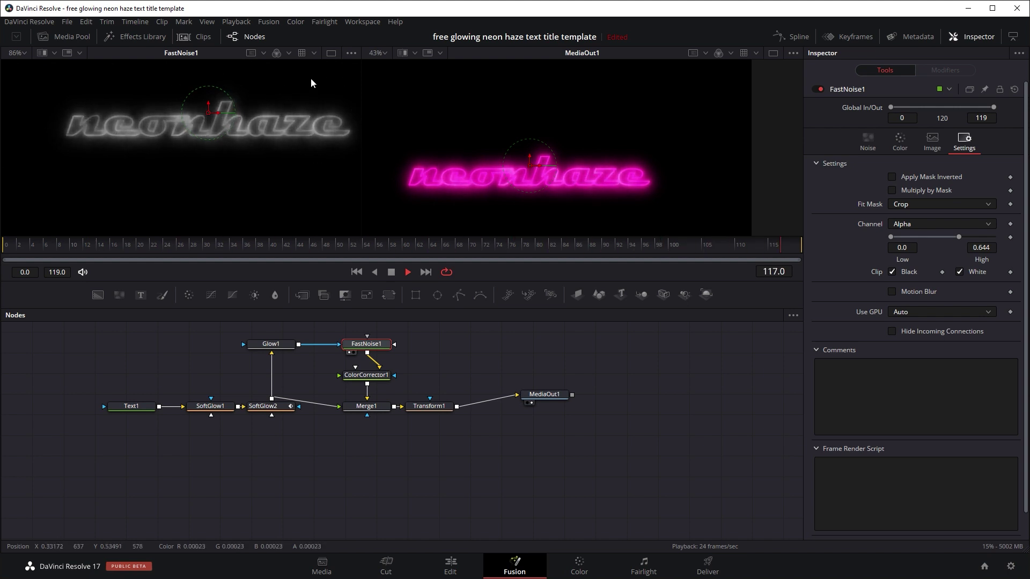
left_click(913, 225)
left_click(903, 295)
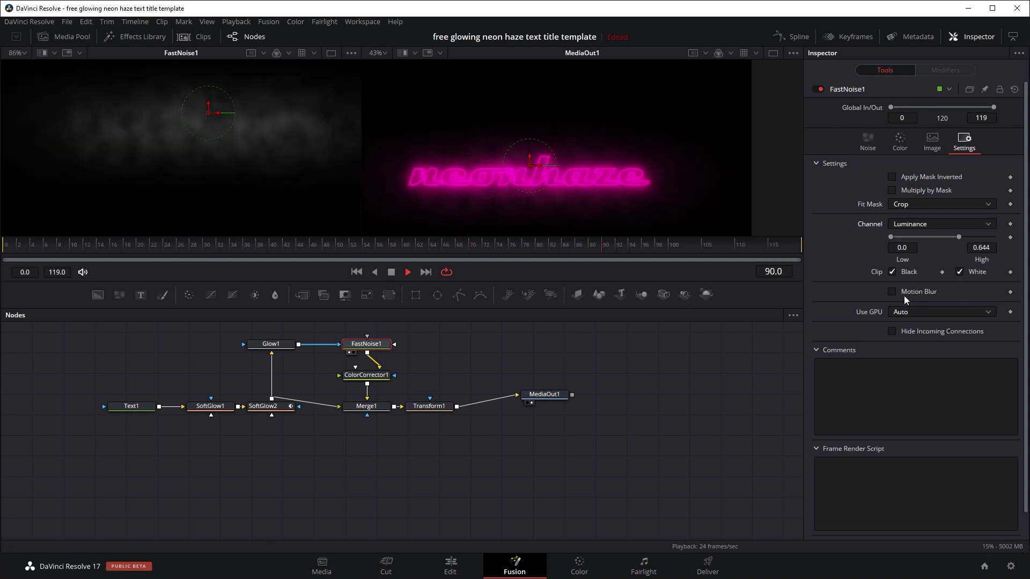
Compare Glow1's output with FastNoise1's over the checker underlay to examine the transparency of the masked haze
left_click(352, 53)
mouse_move(327, 92)
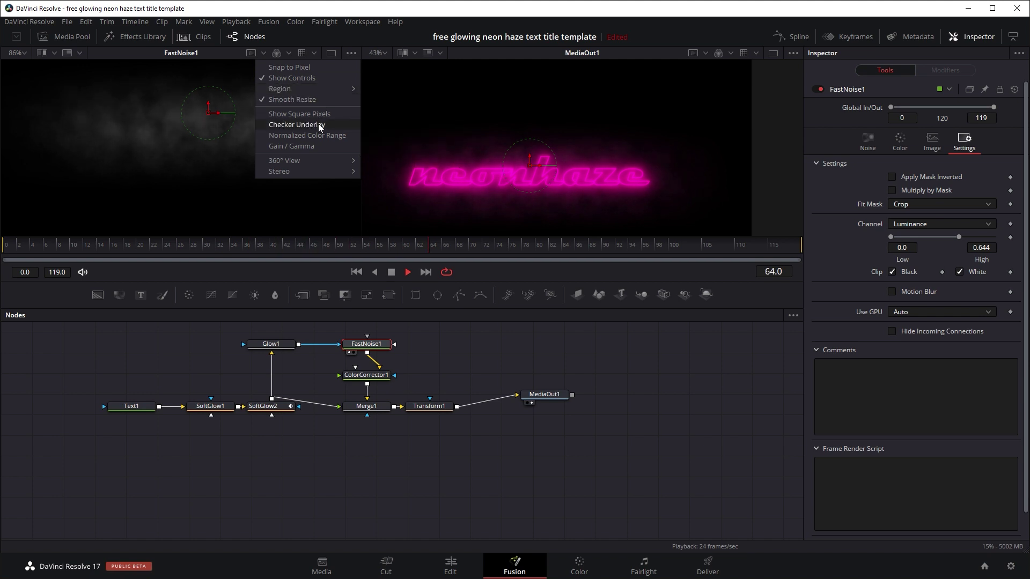
left_click(318, 124)
key("1")
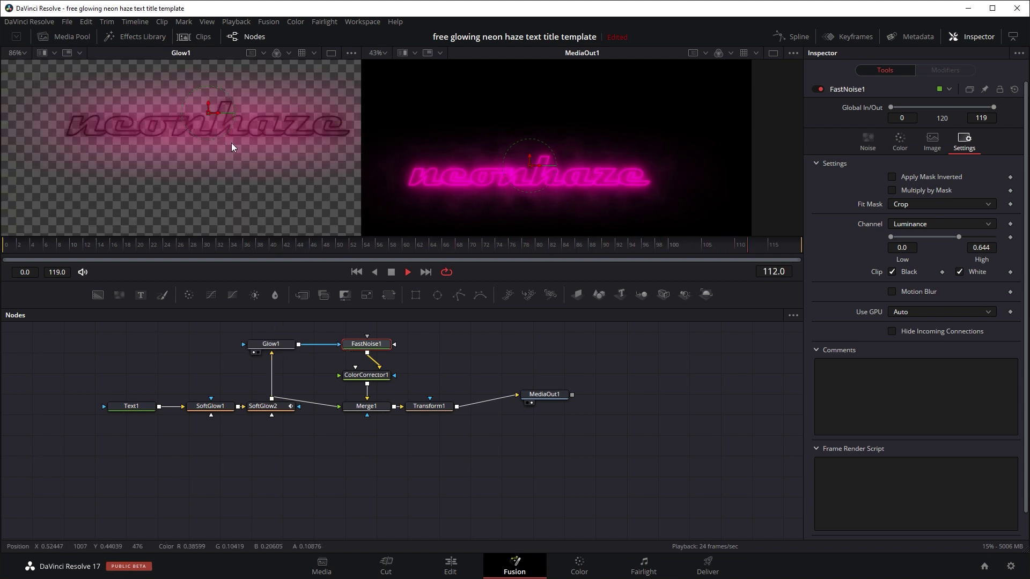
scroll(231, 143, "down", 2)
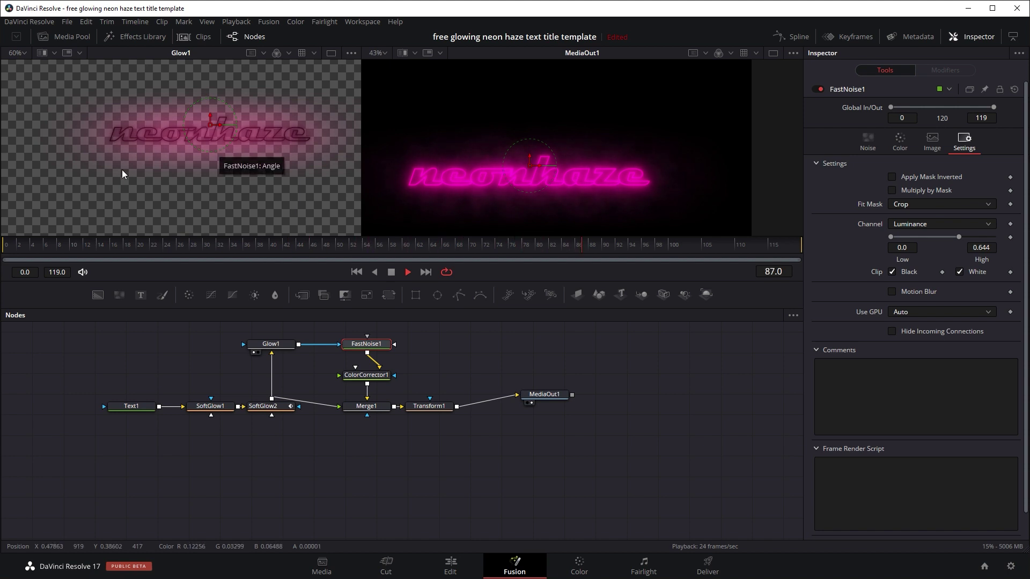
scroll(263, 125, "up", 2)
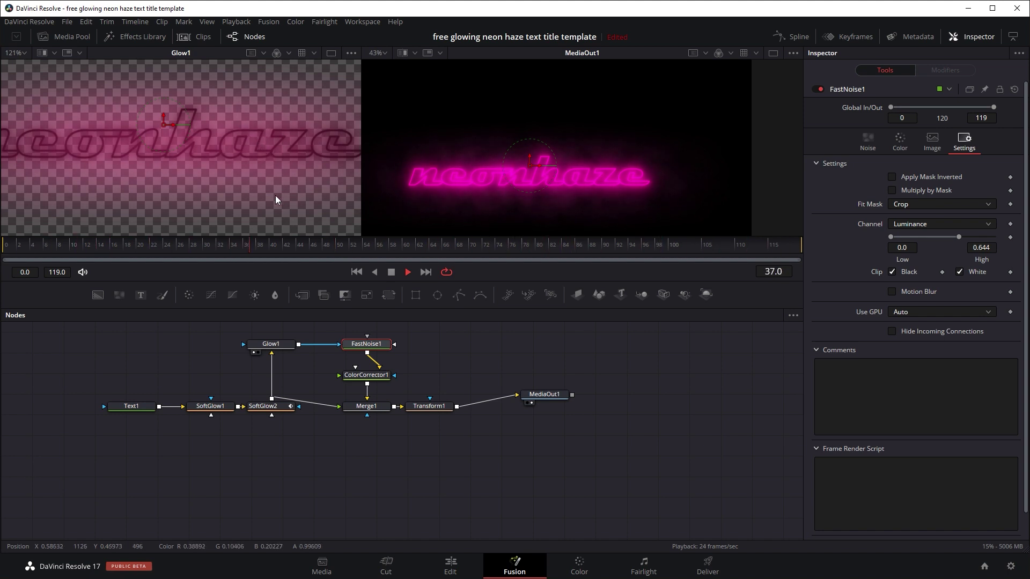
key("1")
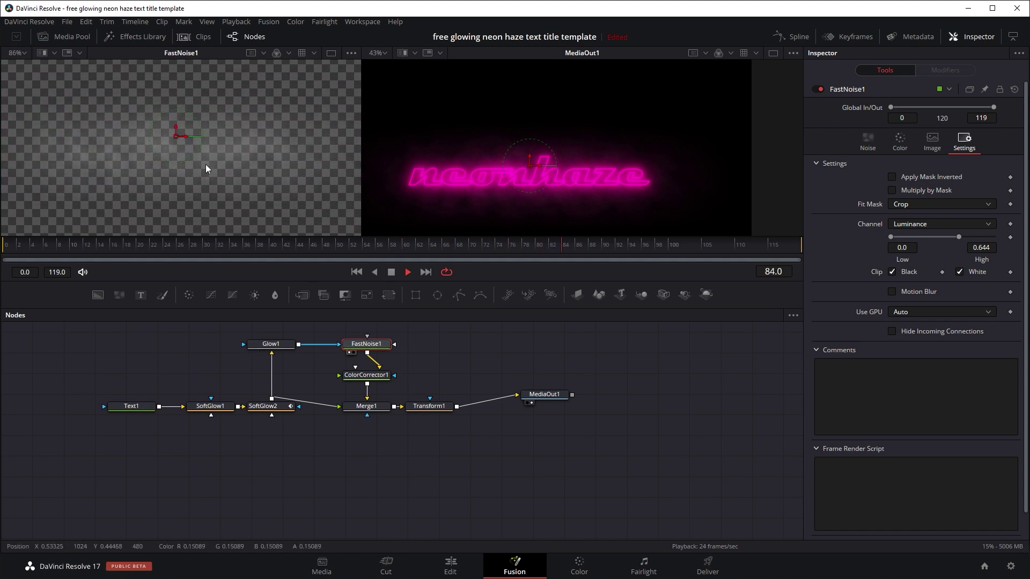
Hide the checker underlay and set the High value of FastNoise1's luminance mask range to 0.611
left_click(351, 54)
left_click(314, 125)
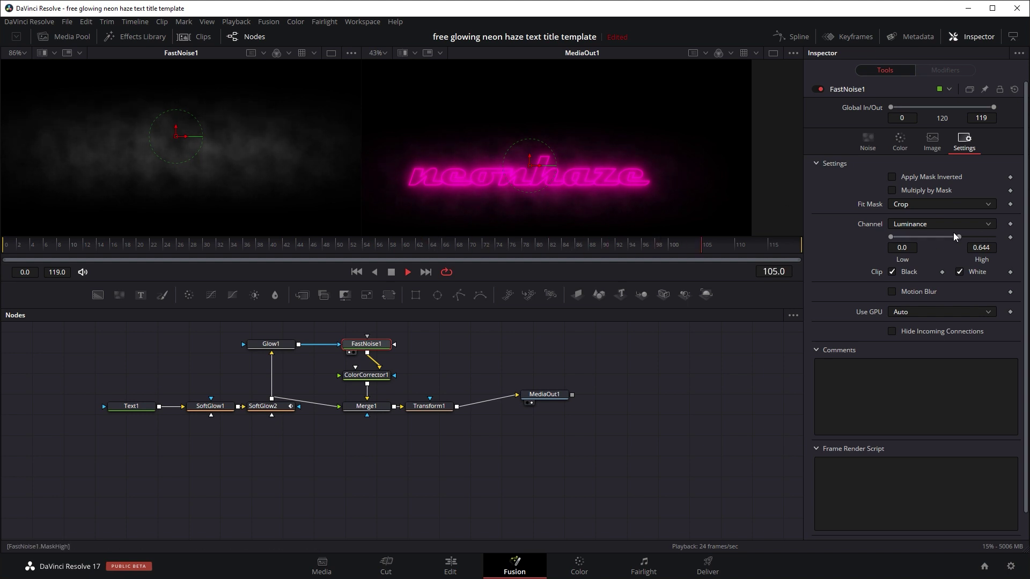
mouse_move(956, 236)
left_mouse_down()
mouse_move(992, 238)
mouse_move(953, 234)
left_mouse_up()
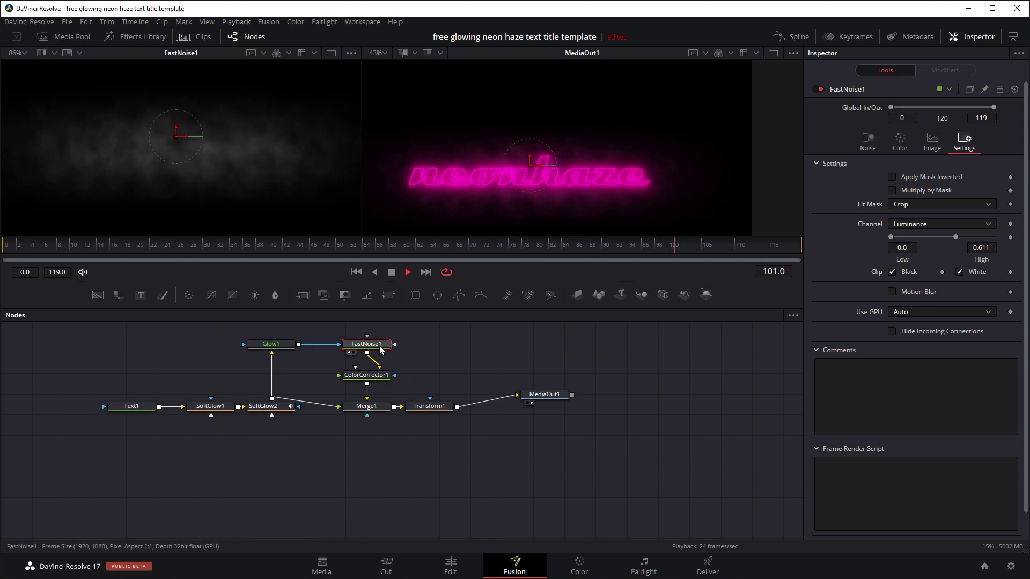
View ColorCorrector1's output, try a different tint on its Master color wheel, and undo the tint change
left_click_drag(379, 378, 250, 164)
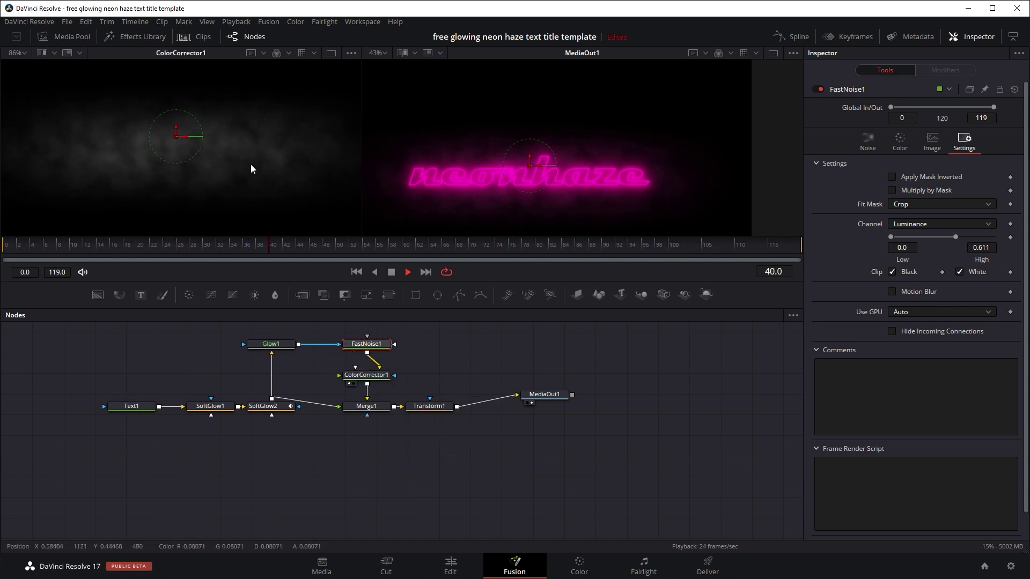
left_click(368, 382)
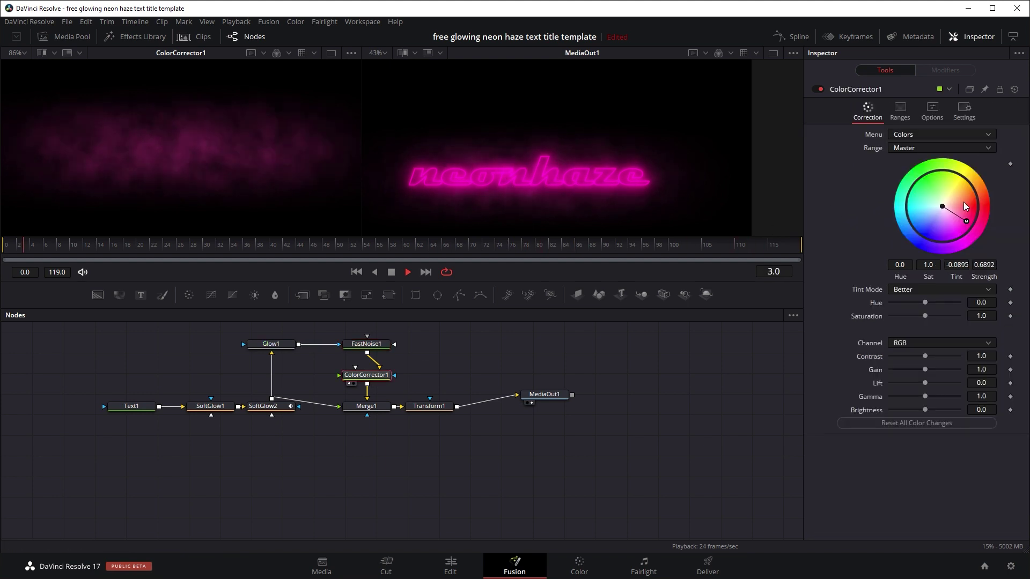
left_click_drag(969, 210, 959, 240)
key("ctrl+z")
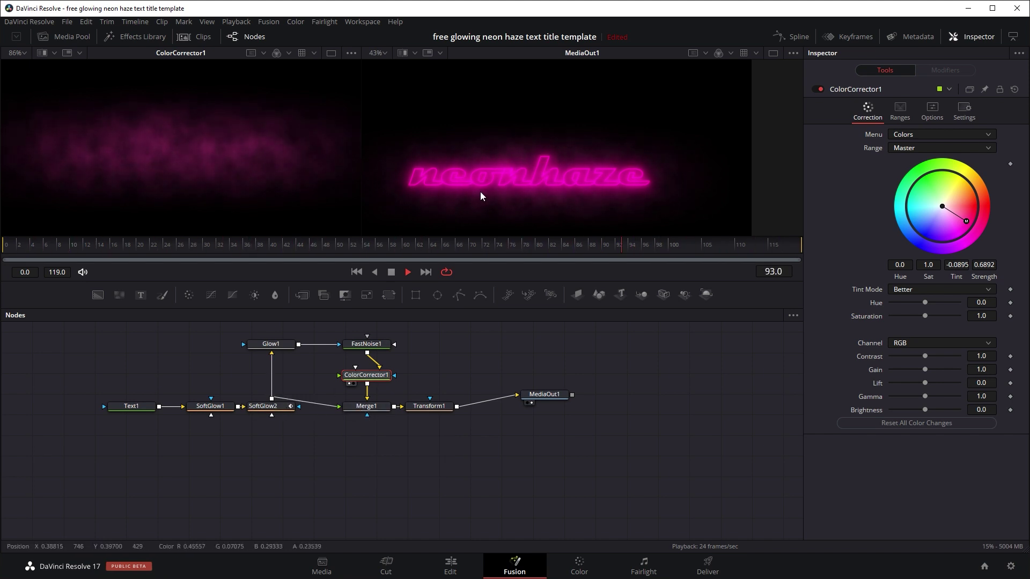
Review the settings of Merge1 and Transform1, try shifting Transform1's Center X, and reset it to 0.5
left_click(370, 406)
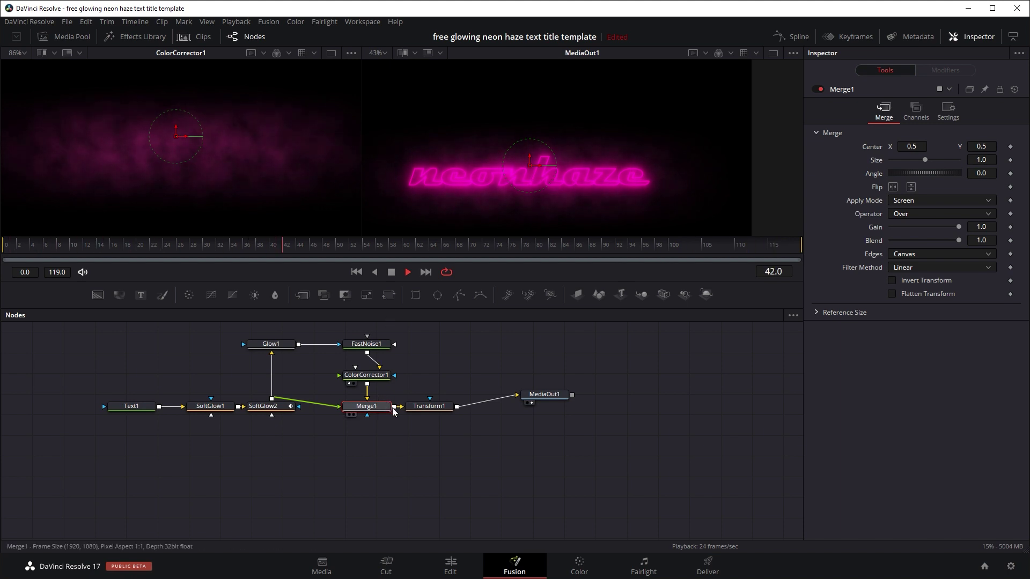
left_click(434, 410)
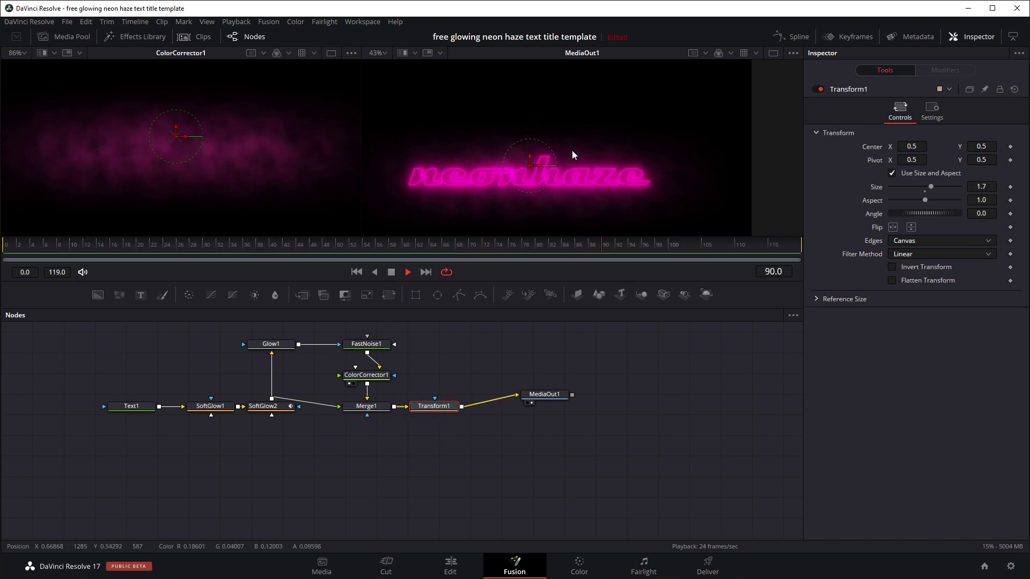
scroll(573, 167, "down", 2)
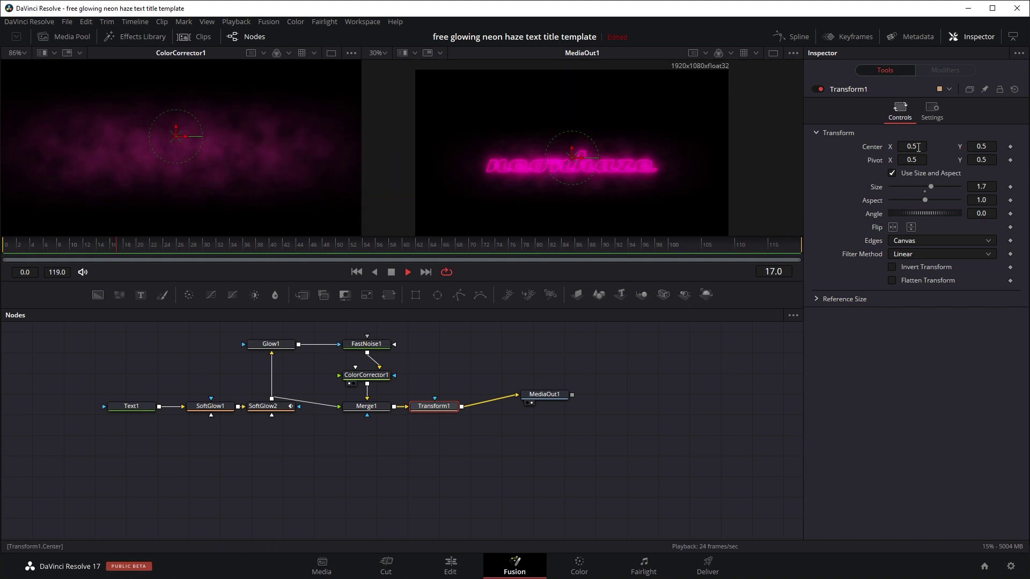
left_click_drag(919, 151, 870, 149)
double_click(870, 147)
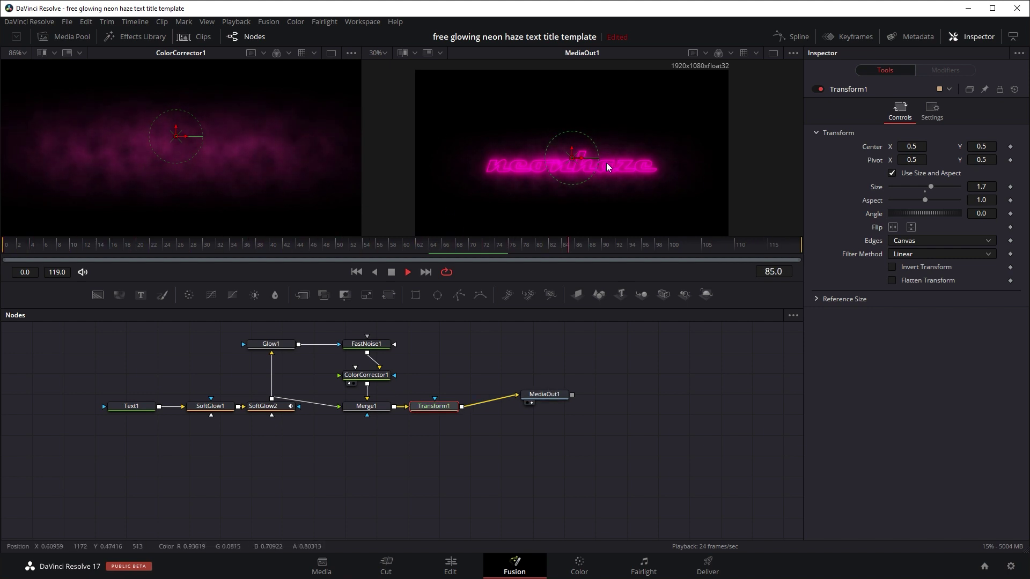
Paste the "thaiphotos" displaced glow text nodes beside the template and view the output of their merge node during playback
key("space")
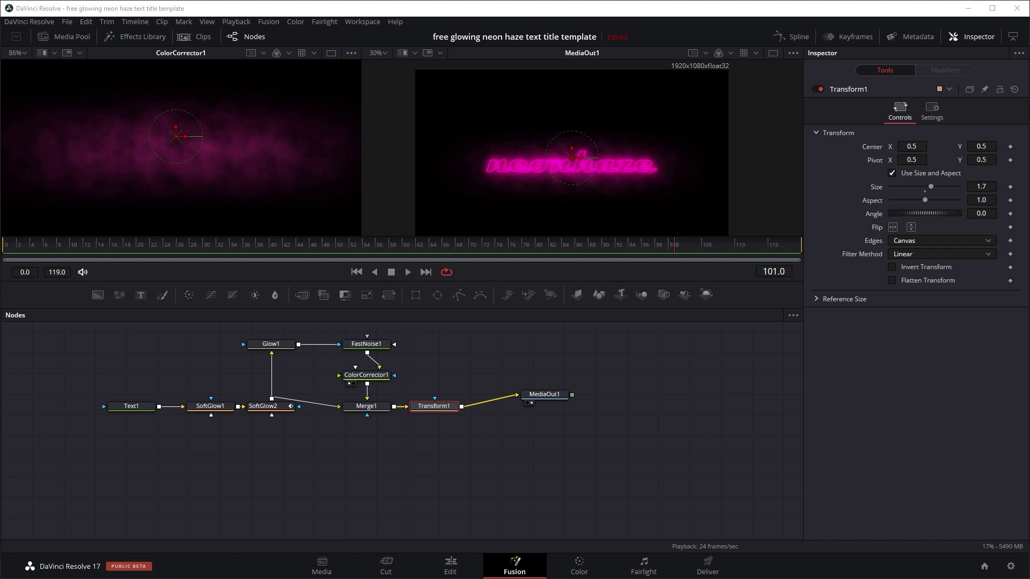
left_click(406, 273)
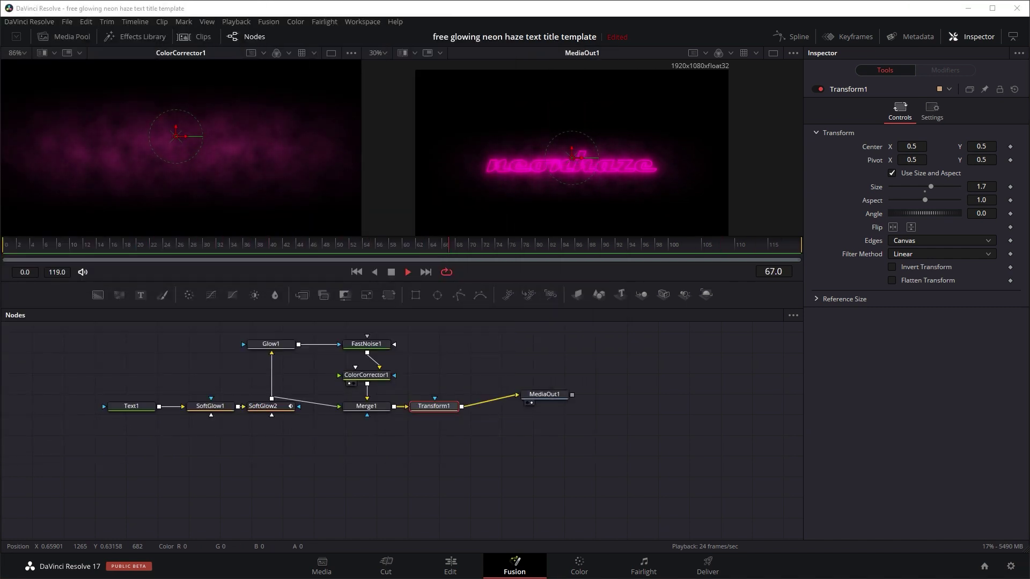
left_click_drag(166, 273, 687, 412)
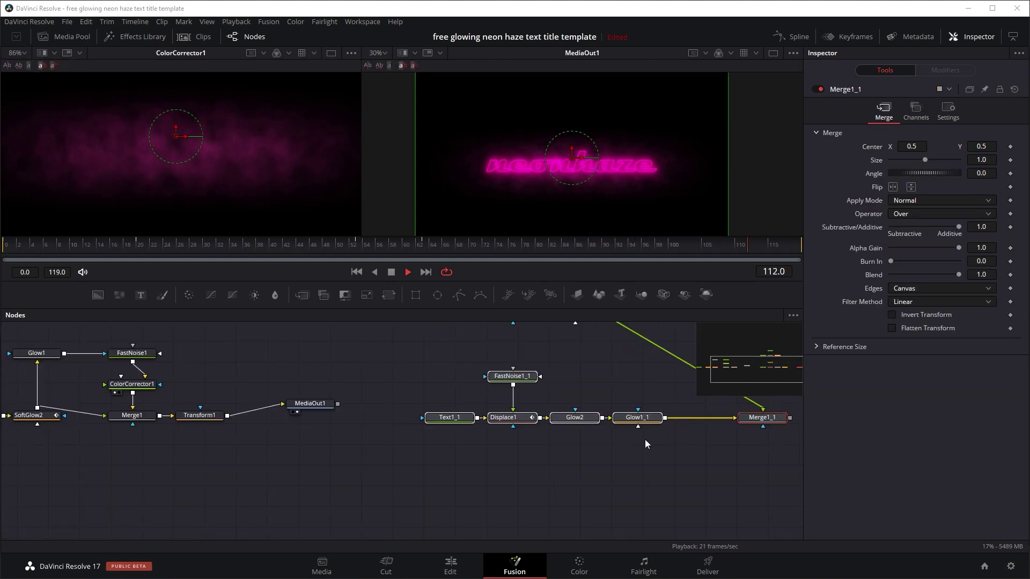
key("ctrl+f")
scroll(676, 453, "up", 3)
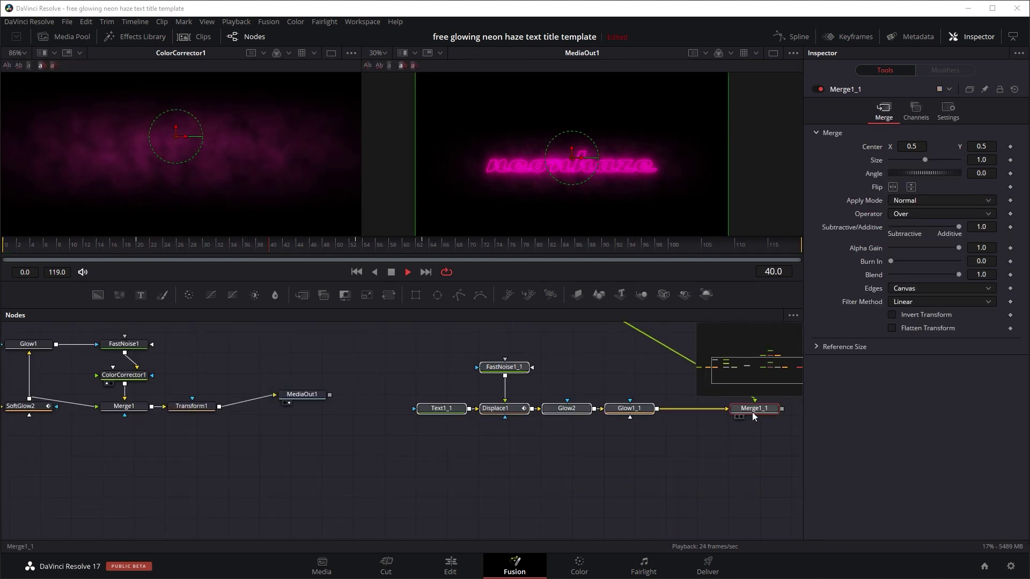
left_click_drag(754, 417, 568, 199)
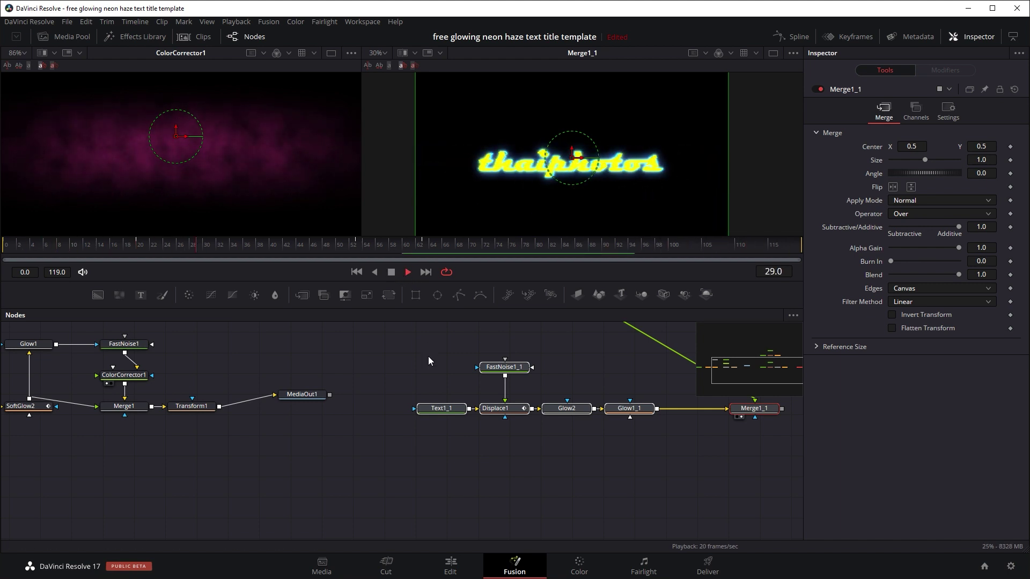
Examine both pasted text branches and the displaced animation from Merge1_1, and stop playback on a strongly distorted frame
left_click_drag(428, 356, 384, 418)
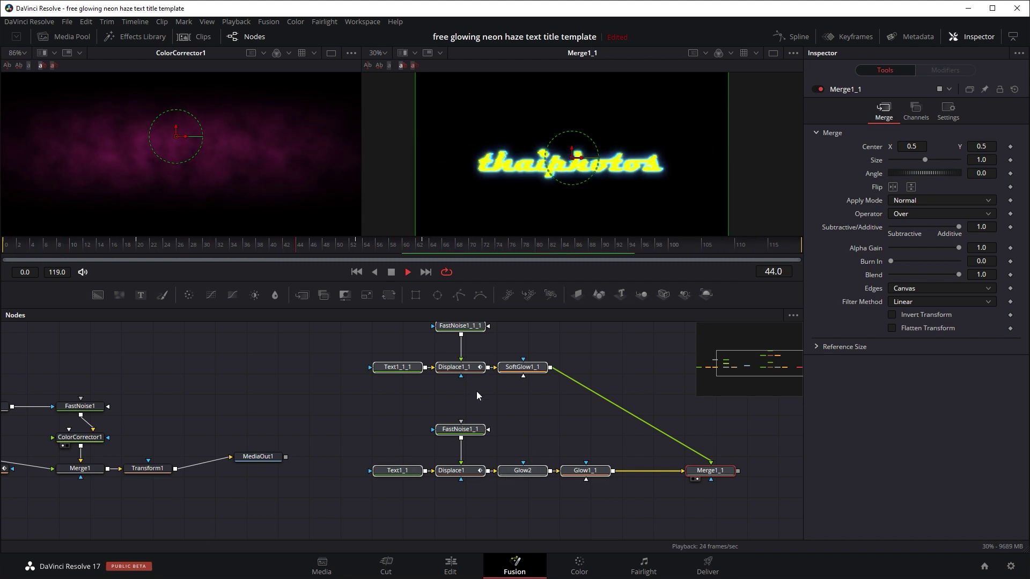
left_click(529, 395)
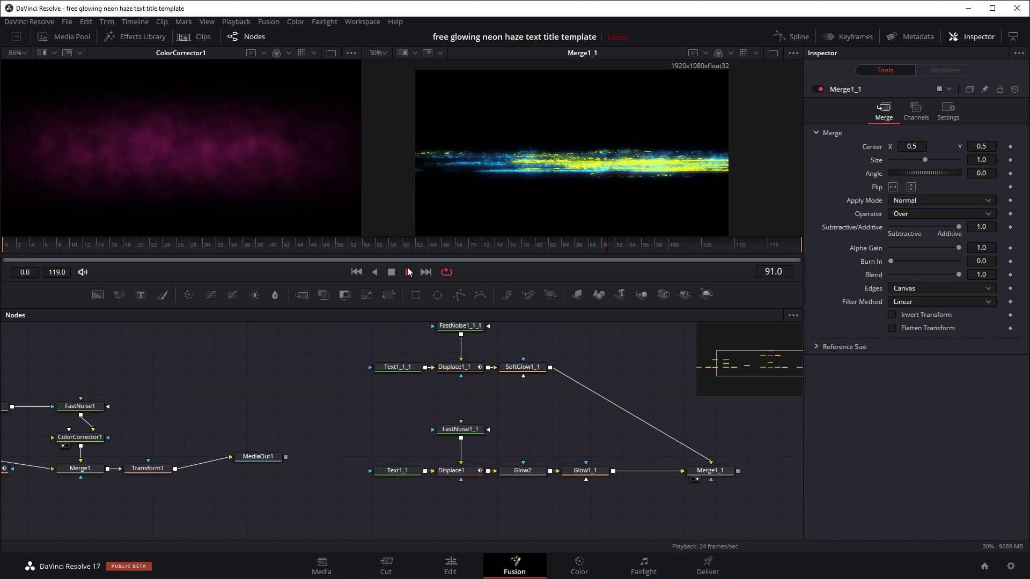
left_click(391, 272)
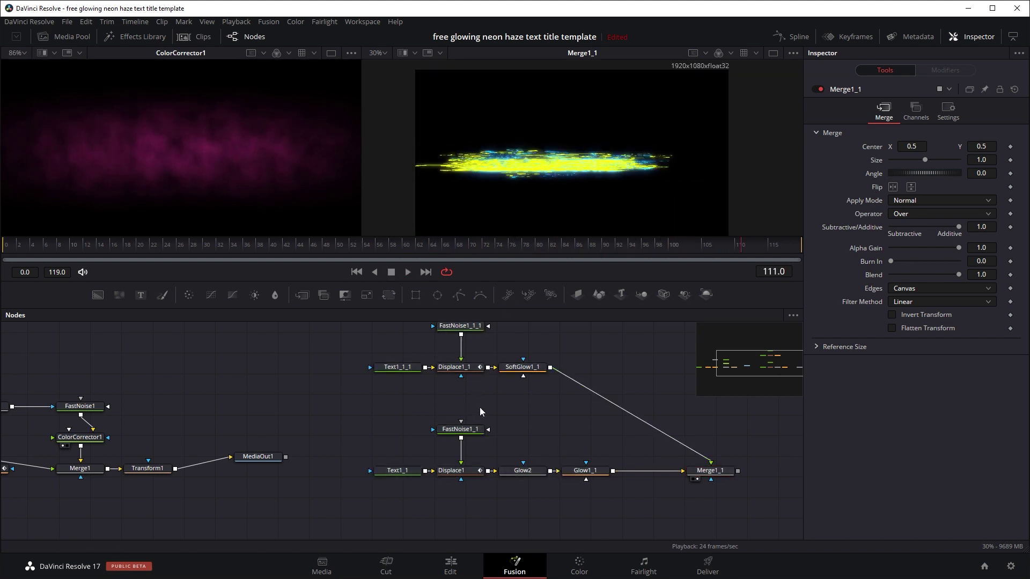
Copy FastNoise1_1 together with Displace1 and paste the pair near the neon haze template nodes
left_click_drag(481, 411, 446, 481)
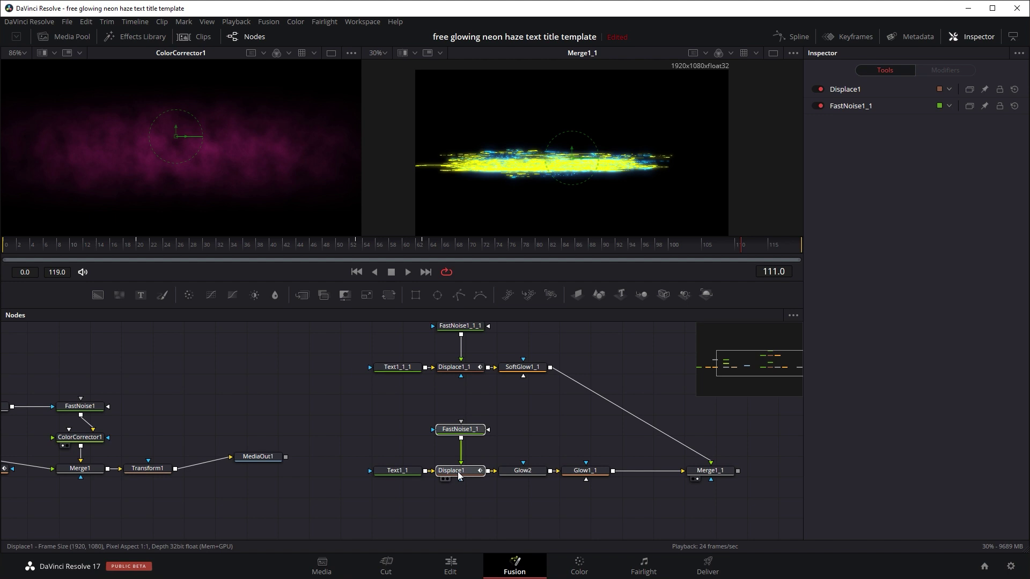
left_click_drag(357, 491, 536, 485)
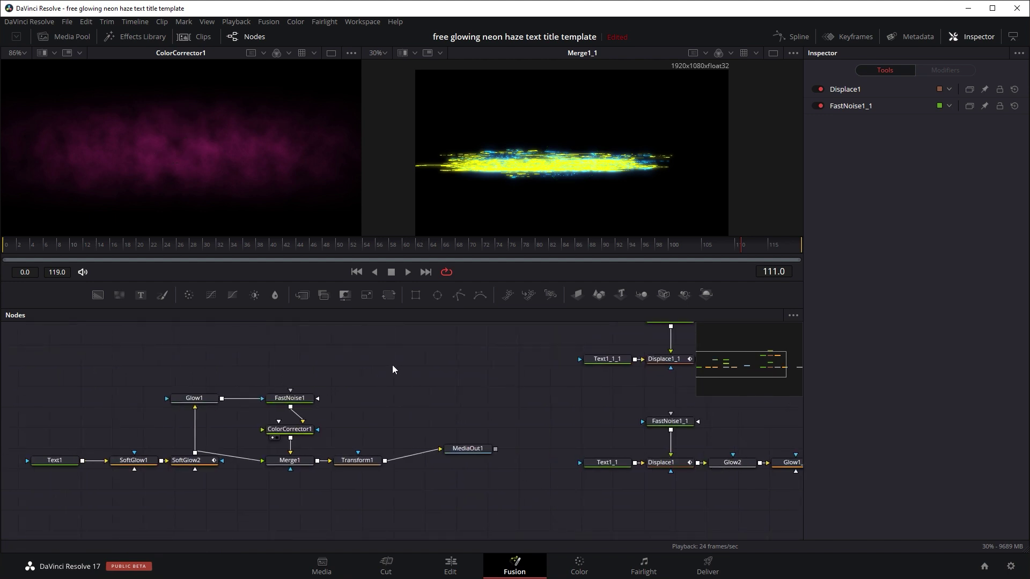
key("ctrl+v")
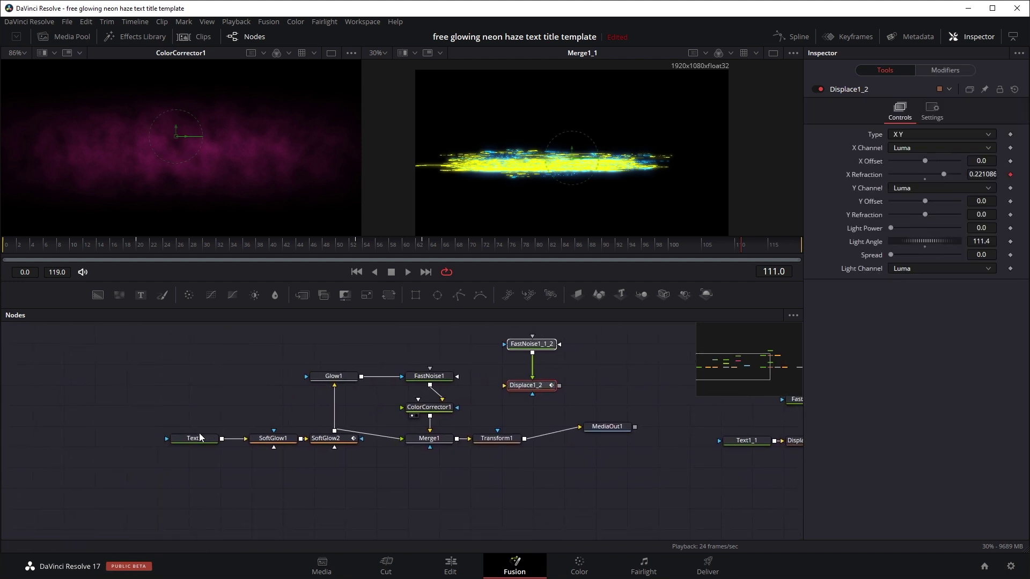
Move Text1 away from SoftGlow1, insert the pasted displacement pair between them, and play the displaced text
left_click_drag(200, 438, 31, 175)
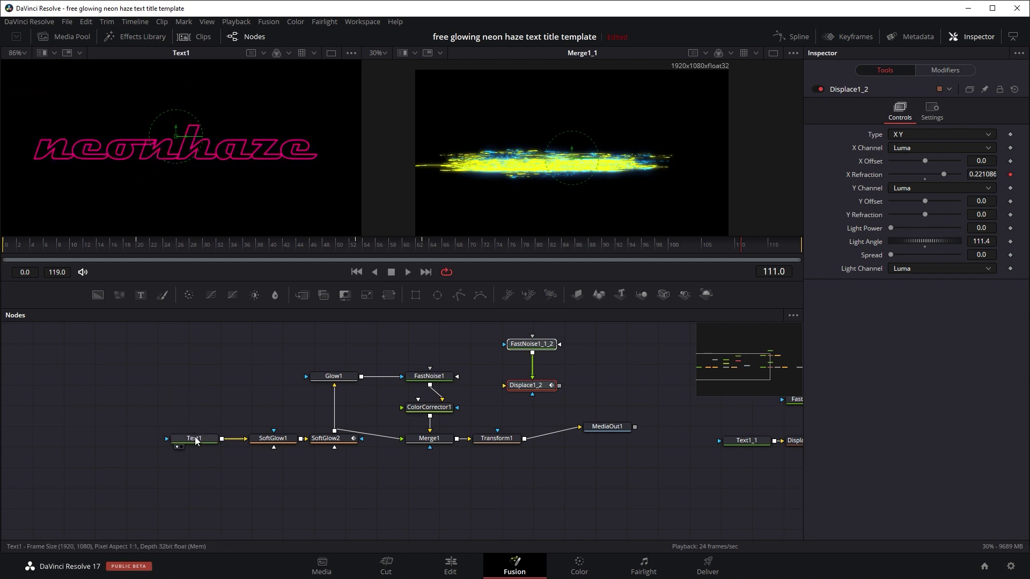
left_click_drag(197, 441, 69, 441)
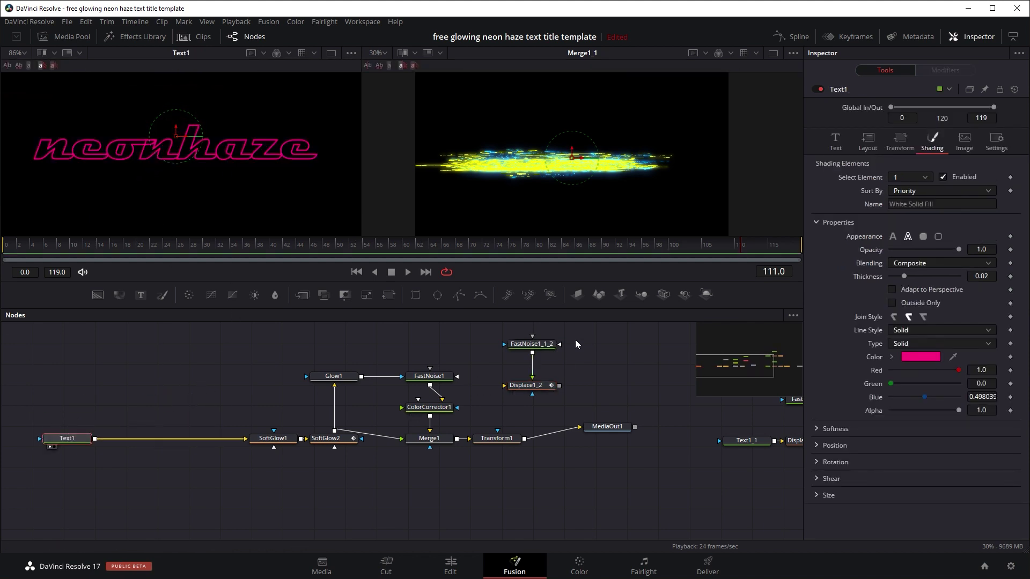
left_click_drag(577, 338, 160, 156)
left_click(407, 272)
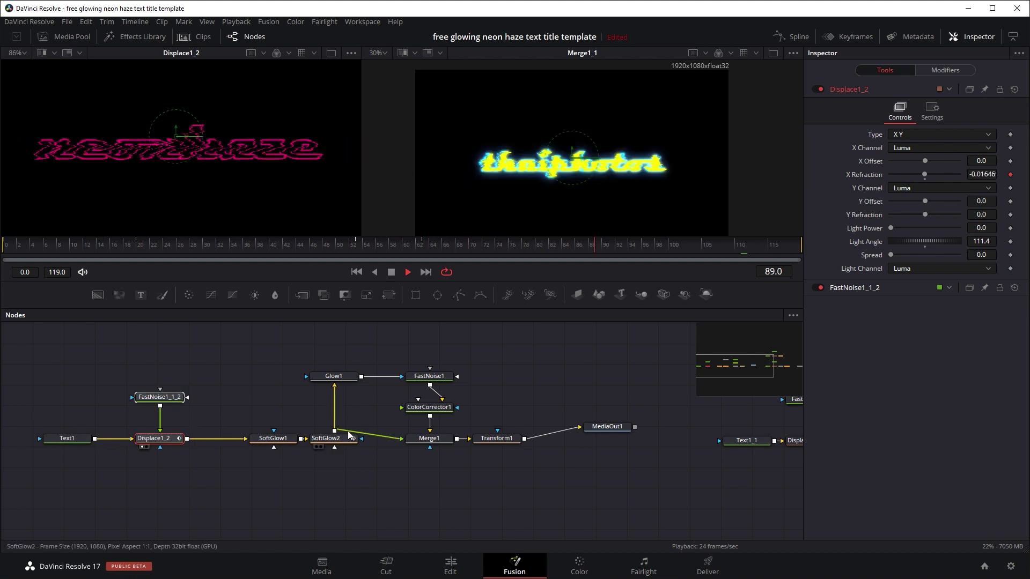
Show MediaOut1's output during playback and examine how the displacement distorts the glowing neon haze title
left_click_drag(607, 427, 237, 182)
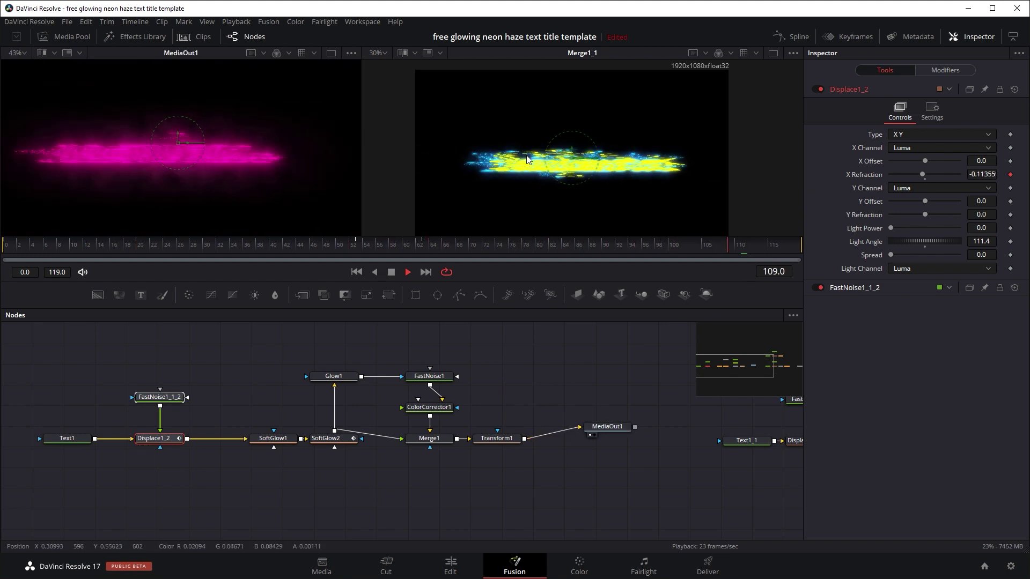
left_click_drag(654, 397, 347, 375)
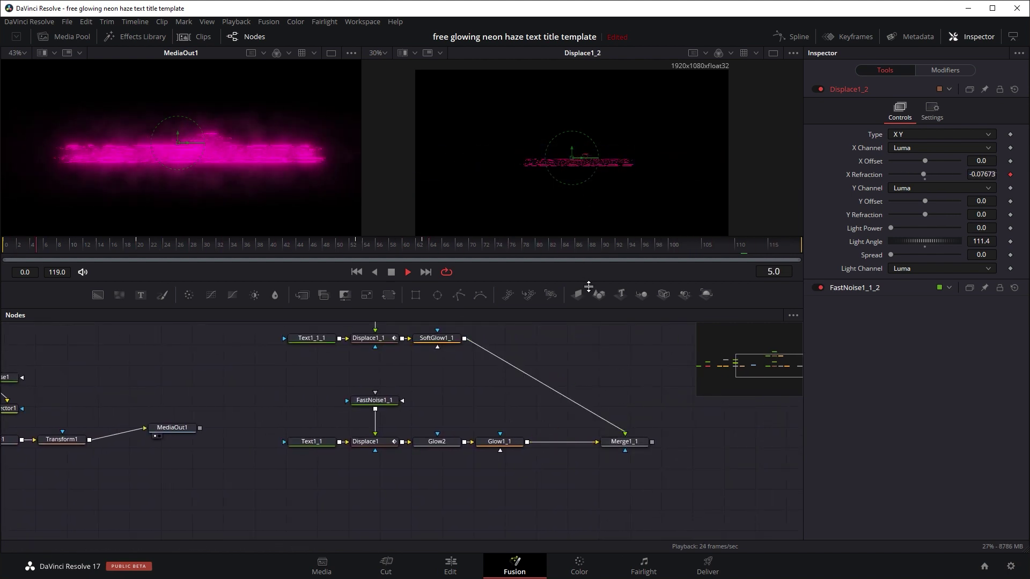
scroll(212, 350, "up", 2)
left_click_drag(212, 351, 593, 345)
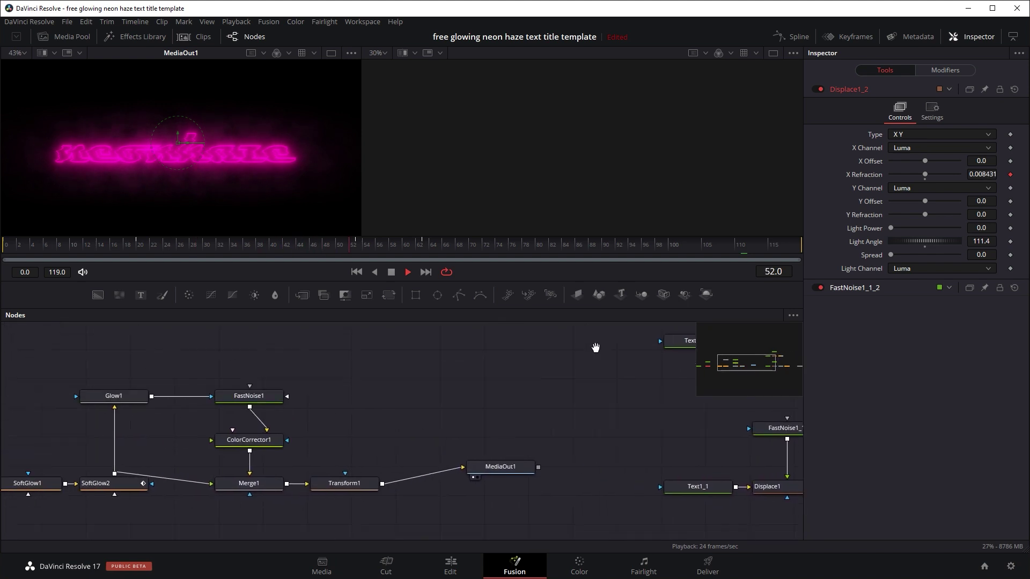
left_click_drag(252, 340, 460, 338)
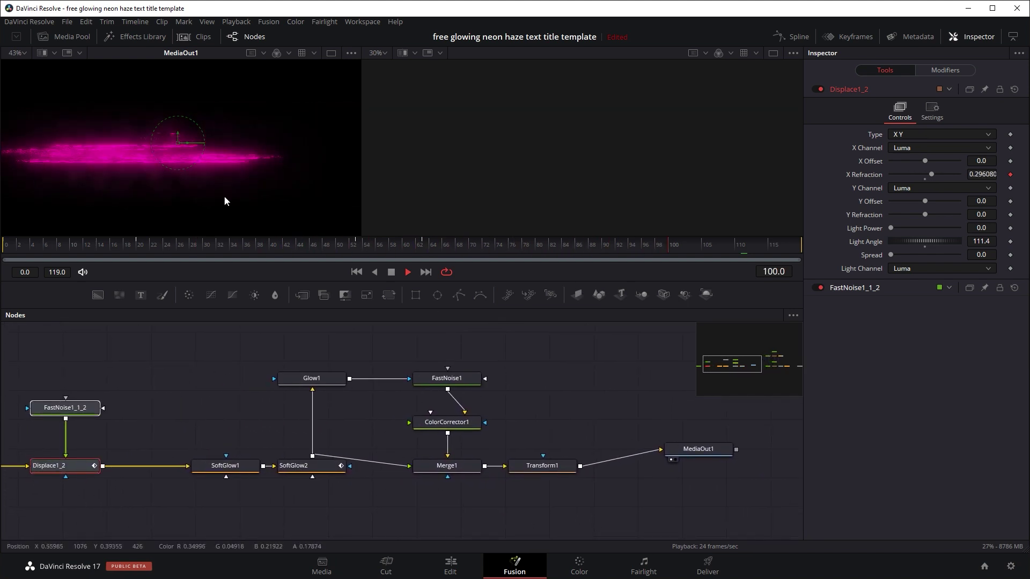
left_click_drag(159, 373, 364, 378)
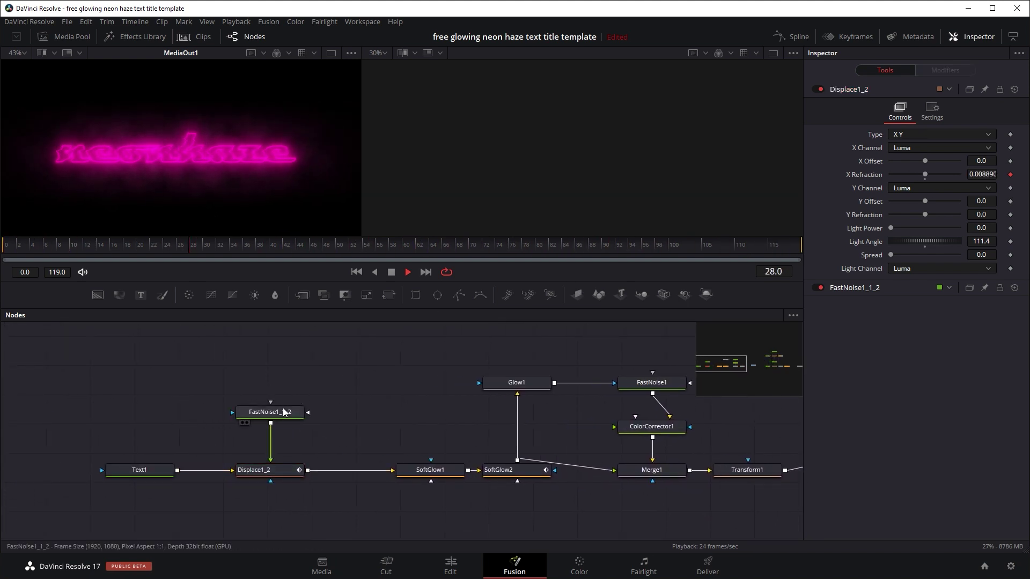
Move FastNoise1_1_2 farther above Displace1_2 and insert a Mosaic Blur node between them
left_click_drag(282, 408, 276, 364)
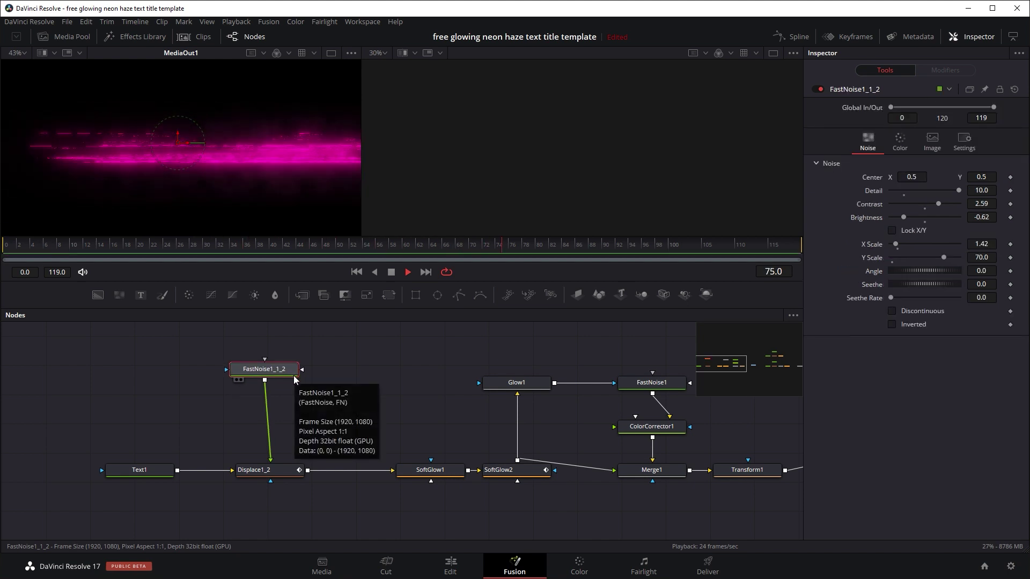
key("shift+space")
type("Glow")
key("BackSpace")
key("BackSpace")
key("BackSpace")
key("BackSpace")
type("mosia")
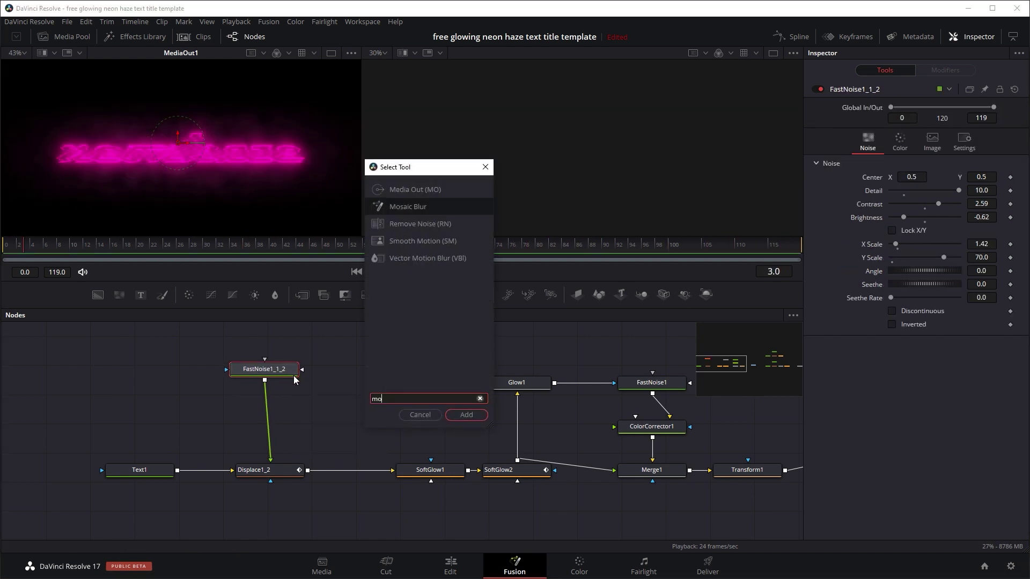
key("Return")
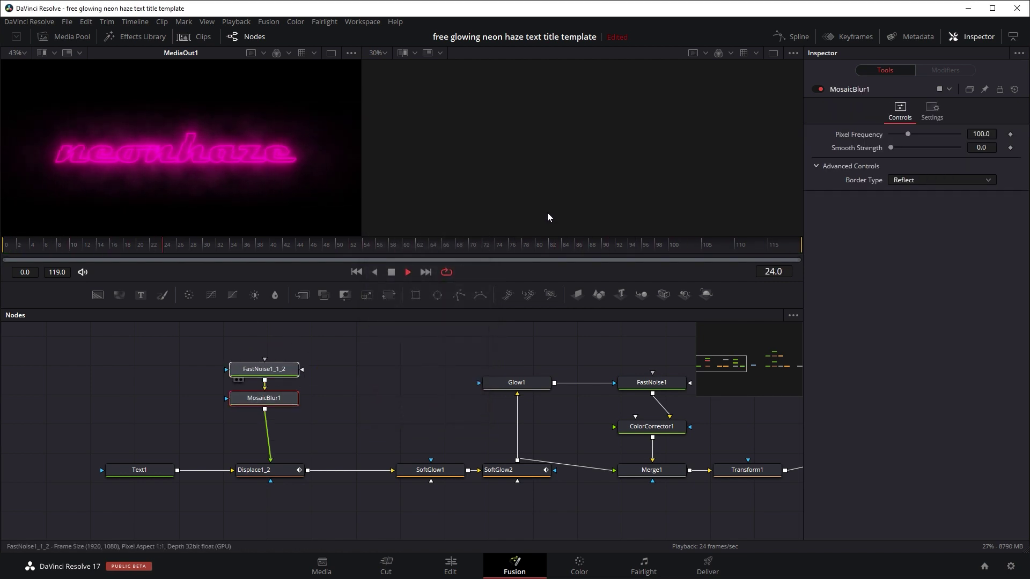
Show MosaicBlur1's output in the empty second viewer and set its Pixel Frequency to 283.5
left_click_drag(548, 217, 546, 216)
left_click_drag(279, 402, 586, 201)
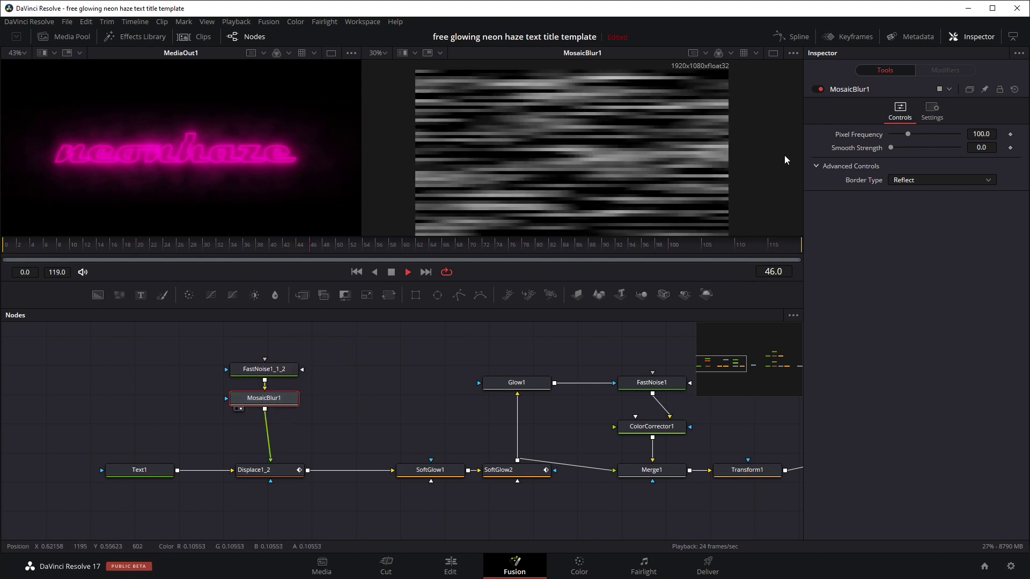
mouse_move(911, 132)
left_mouse_down()
mouse_move(942, 133)
mouse_move(894, 147)
mouse_move(921, 147)
mouse_move(876, 143)
left_mouse_up()
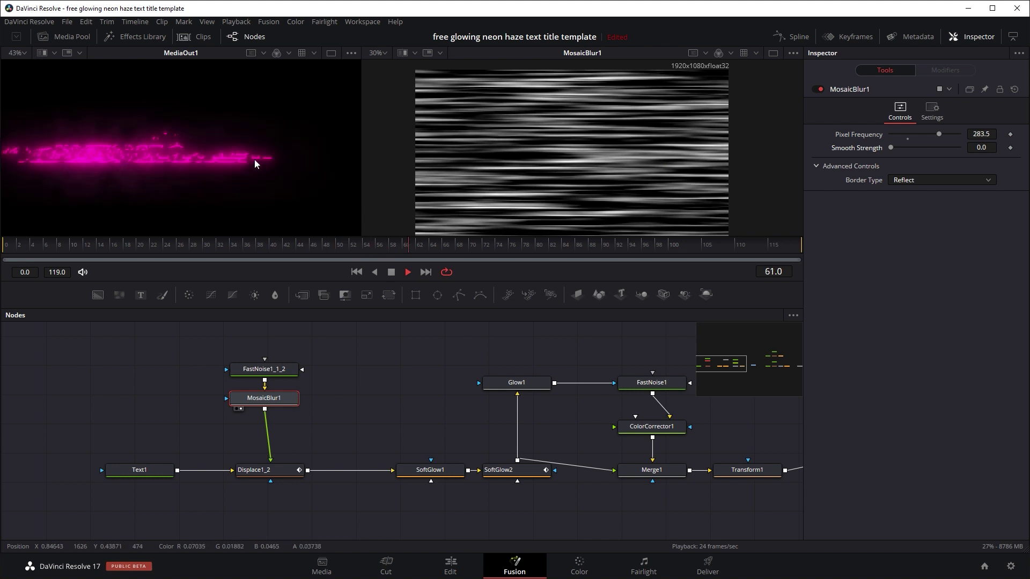
Stop on frame 6, view FastNoise1_1_2, and set its Contrast to 5.0, Brightness to -0.11 and Detail to 3.94
left_click(164, 241)
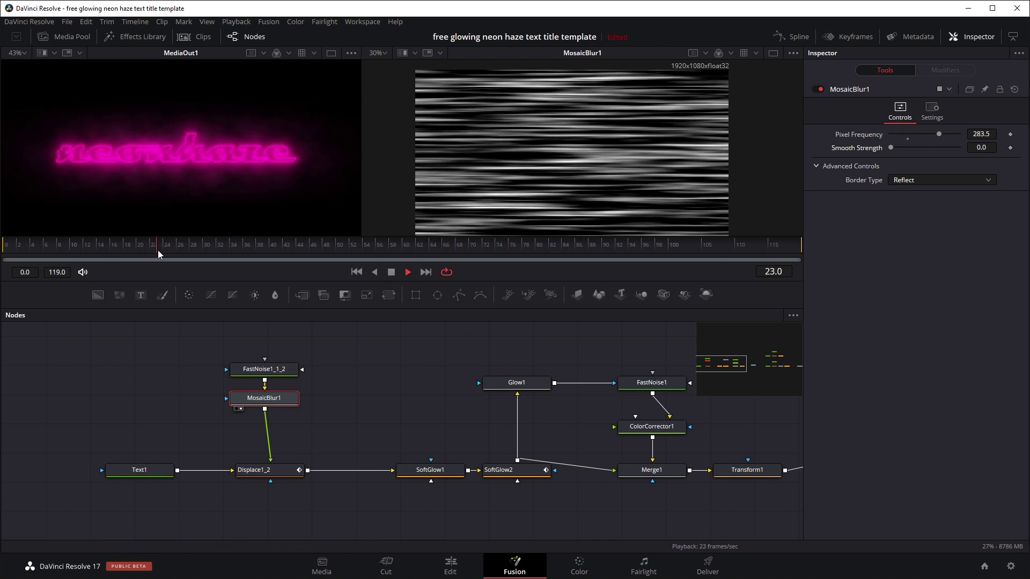
left_click_drag(59, 245, 48, 245)
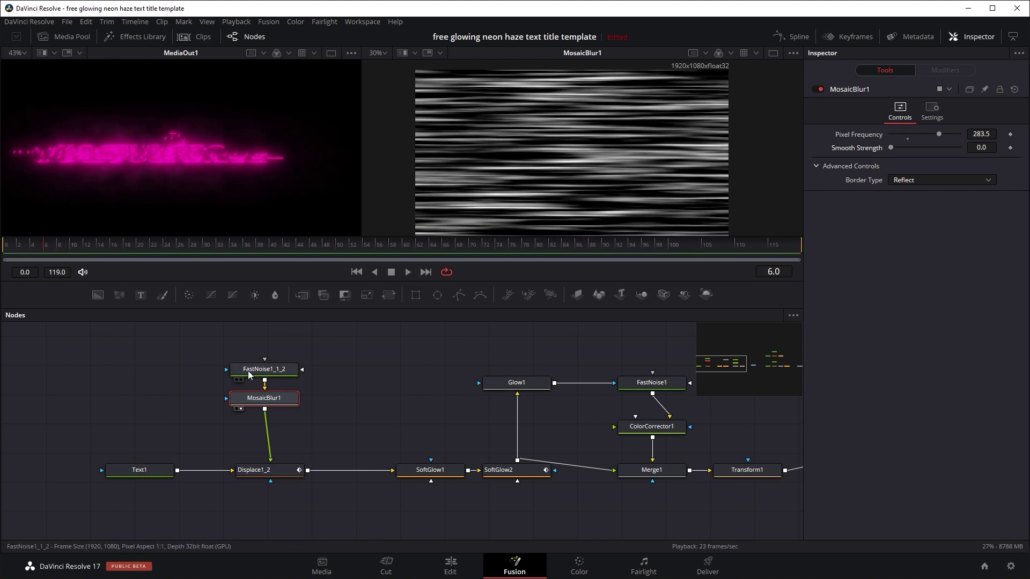
key("2")
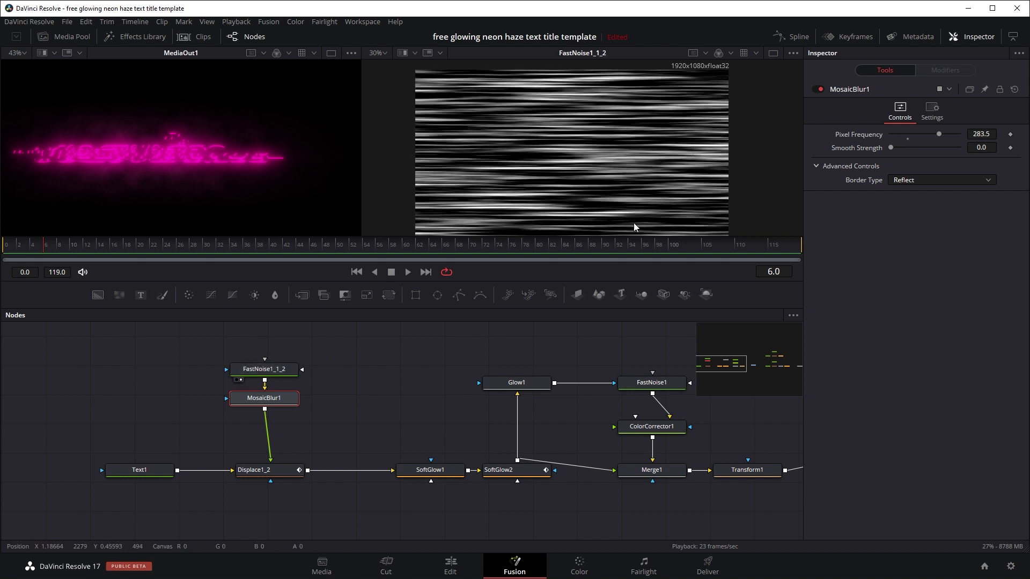
left_click(264, 369)
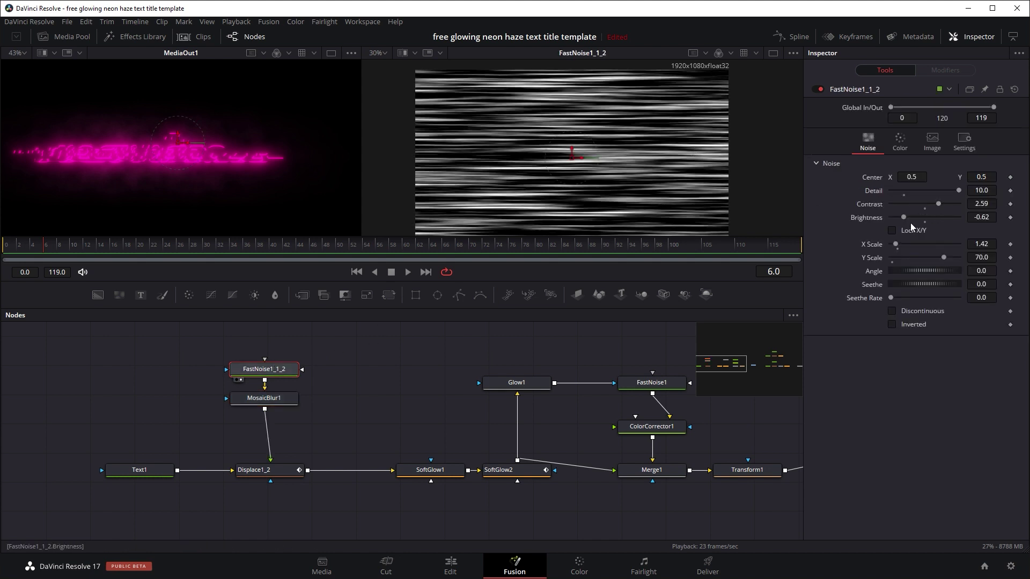
left_click_drag(906, 219, 919, 191)
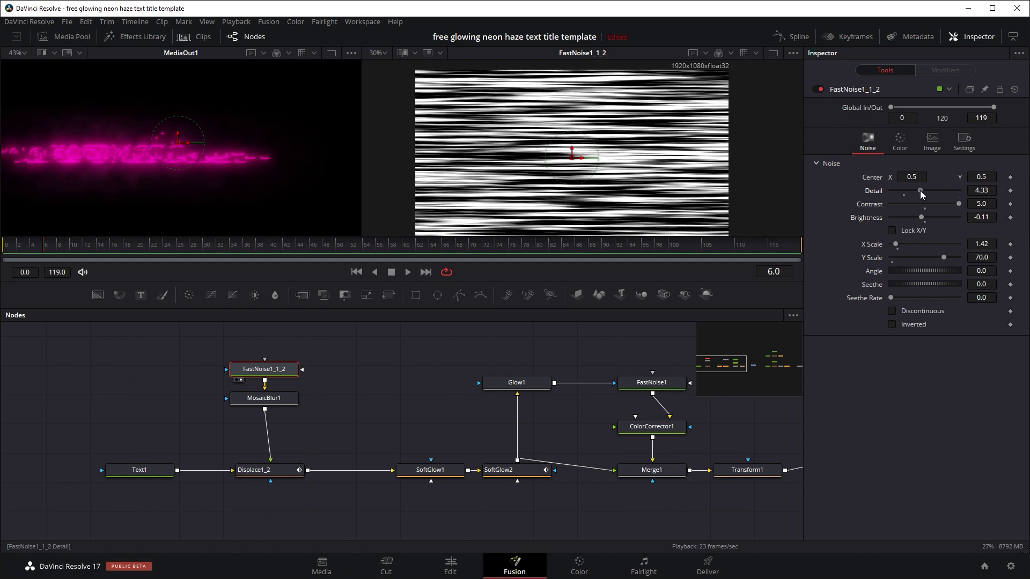
Play the animation and examine the glitching neon title together with the overall node layout
left_click(411, 272)
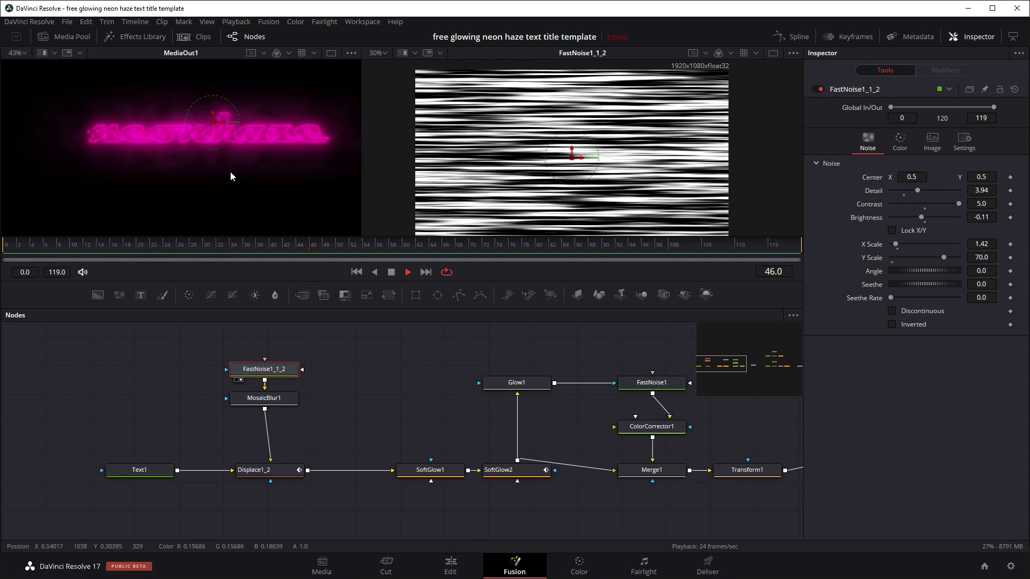
scroll(235, 170, "down", 2)
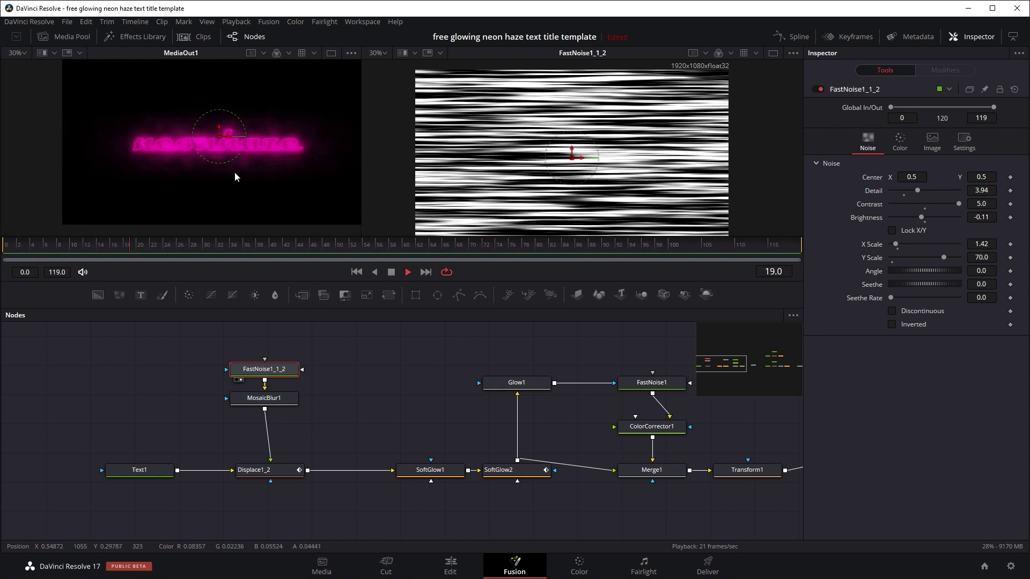
scroll(237, 362, "down", 5)
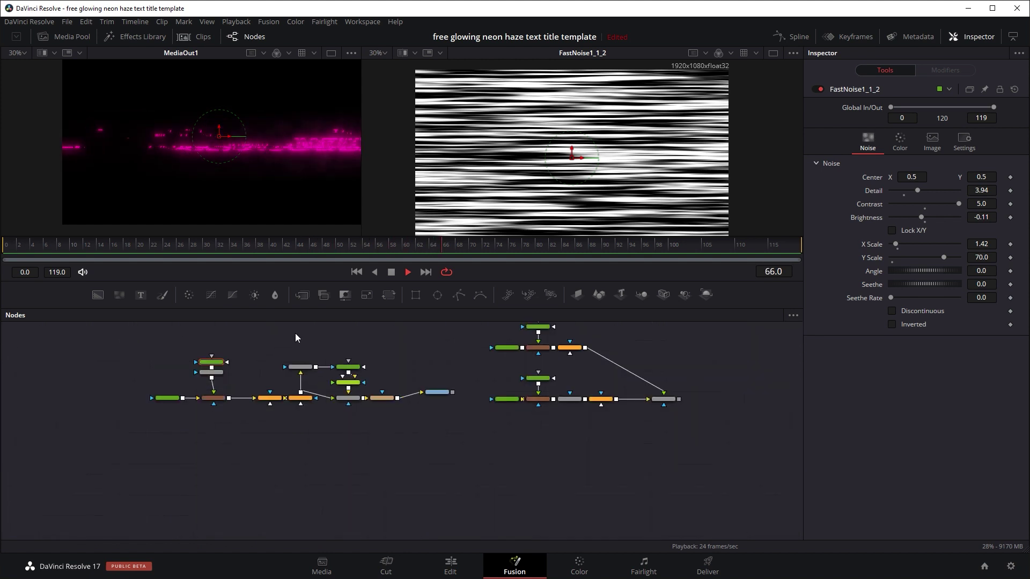
scroll(371, 344, "up", 5)
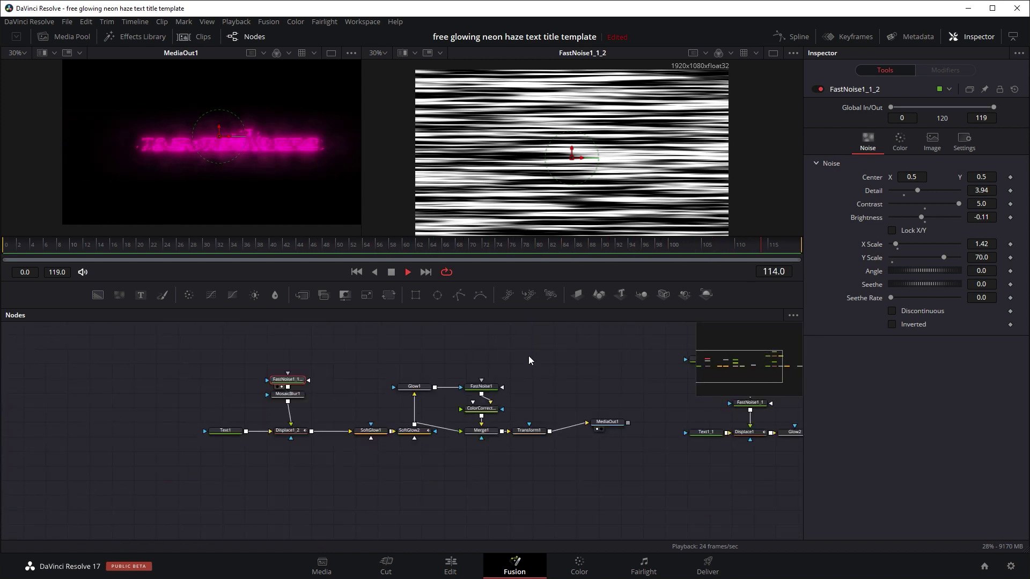
scroll(529, 355, "up", 2)
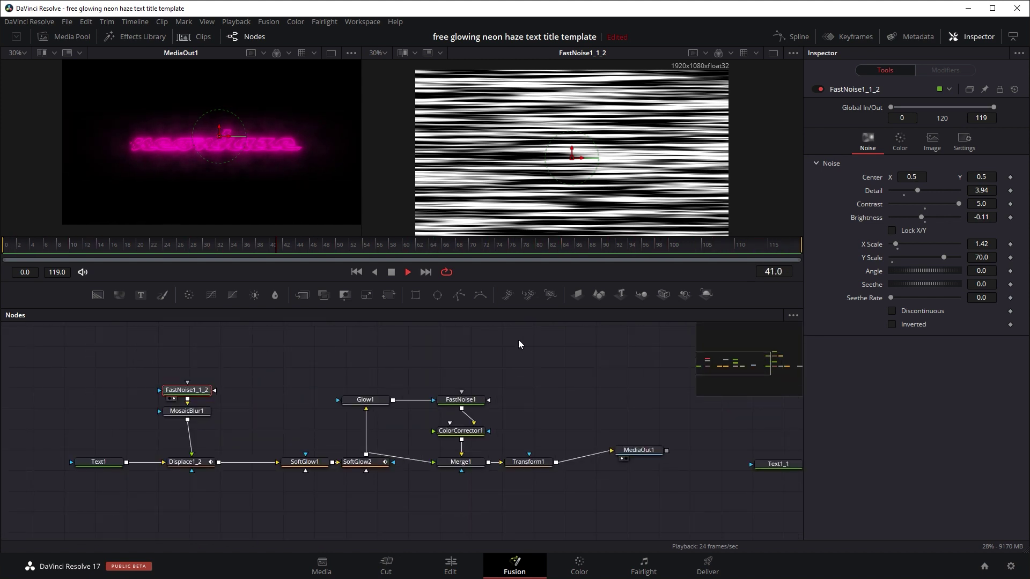